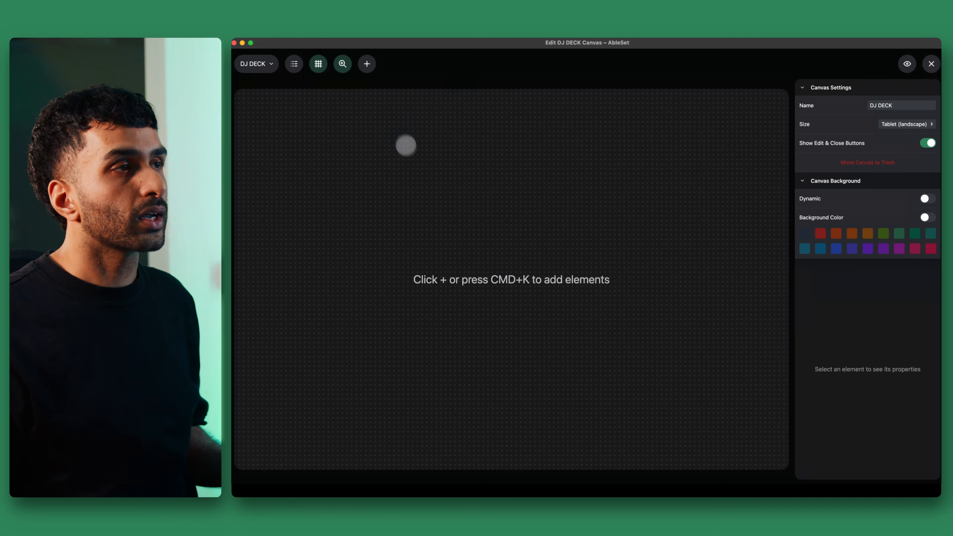
Step: Add a Setlist element, place it at the canvas's left side and widen it to just over half the canvas width
key("super+k")
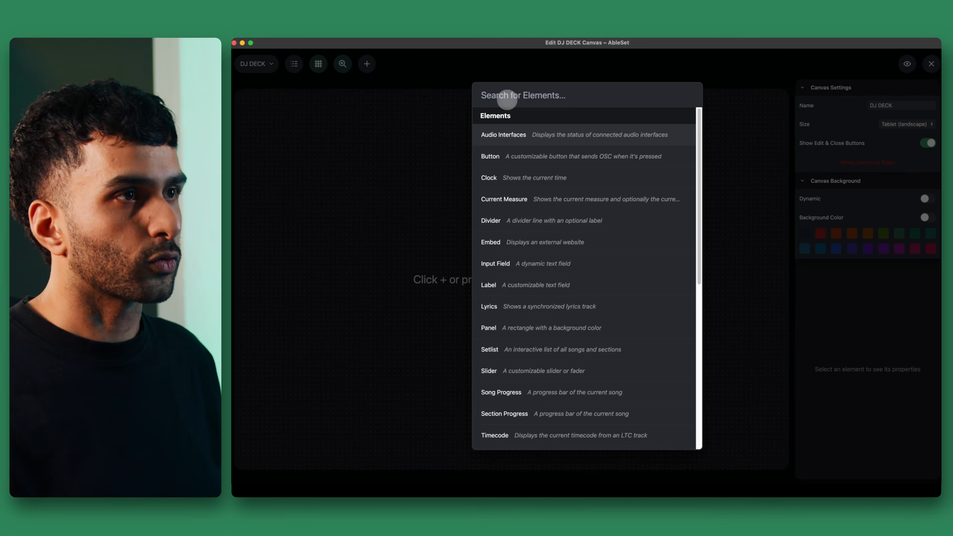
type("setlist")
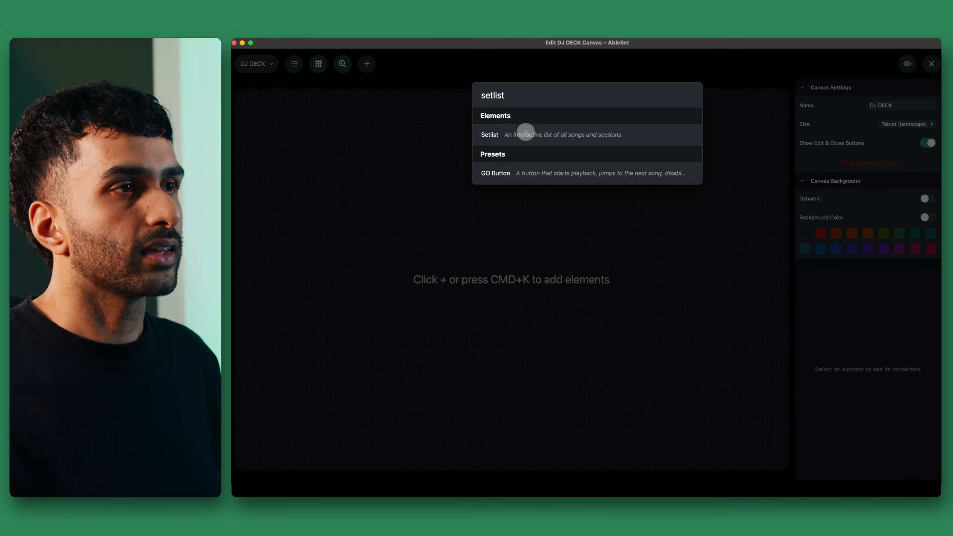
left_click(526, 132)
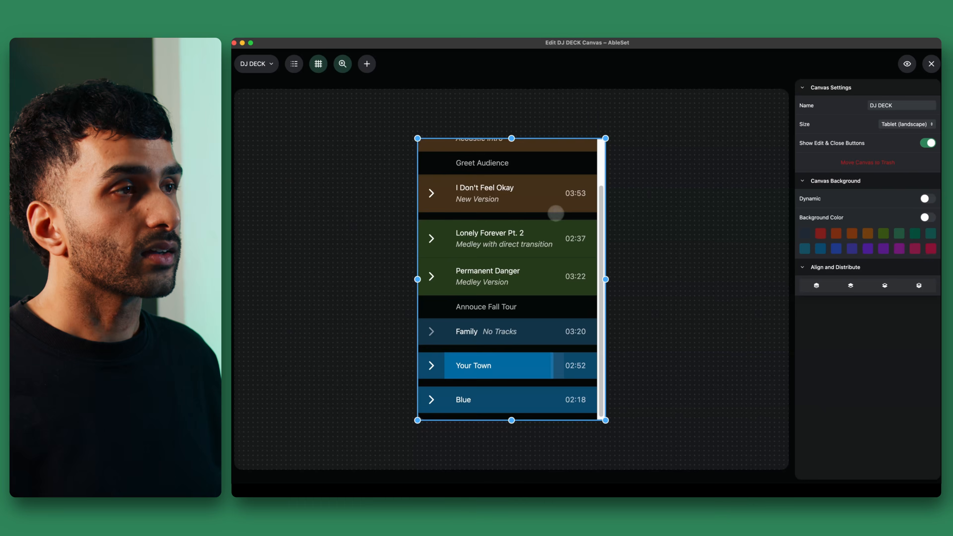
left_click_drag(553, 213, 393, 216)
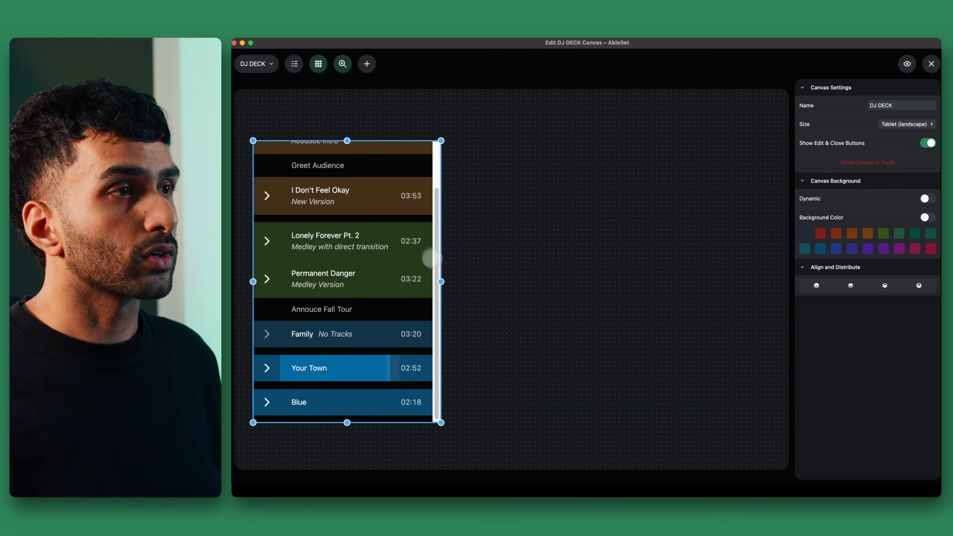
left_click_drag(441, 281, 544, 284)
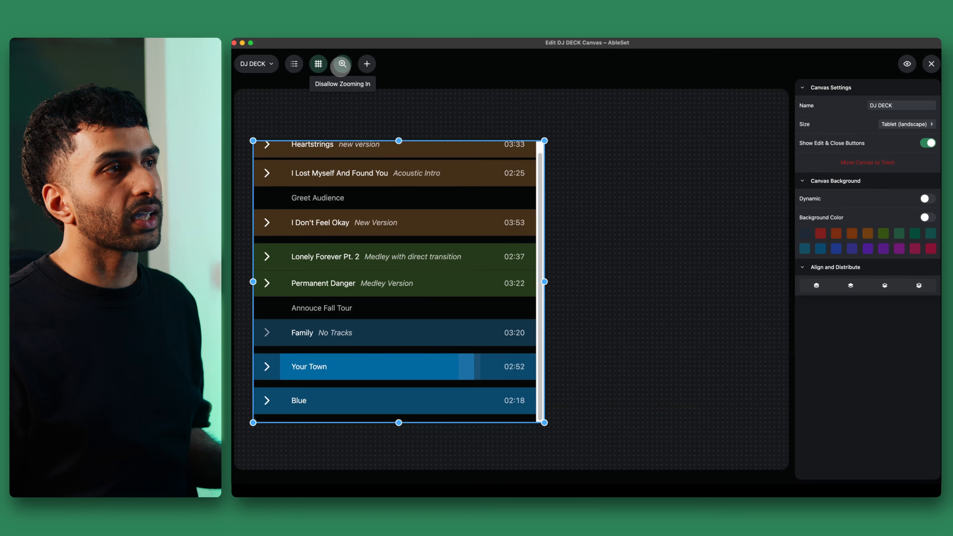
left_click(342, 65)
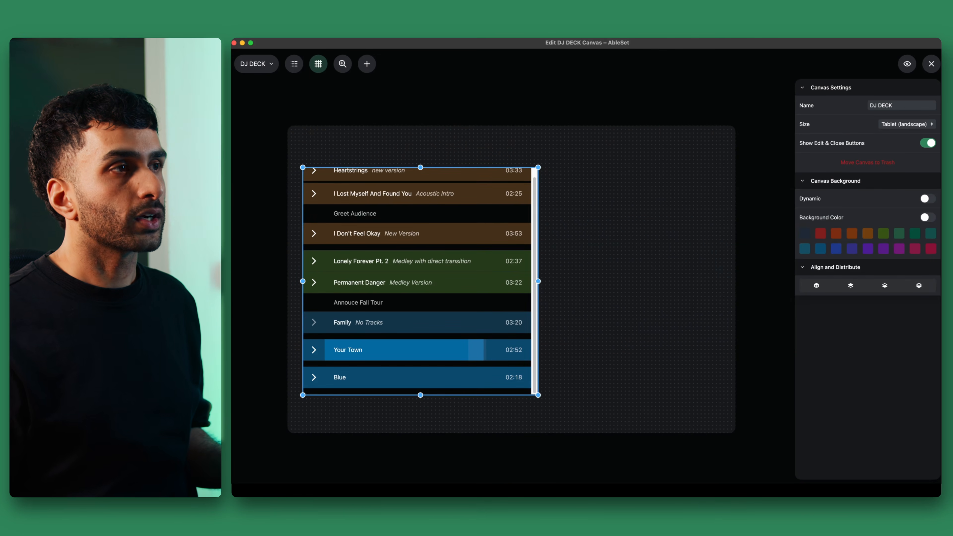
left_click(342, 64)
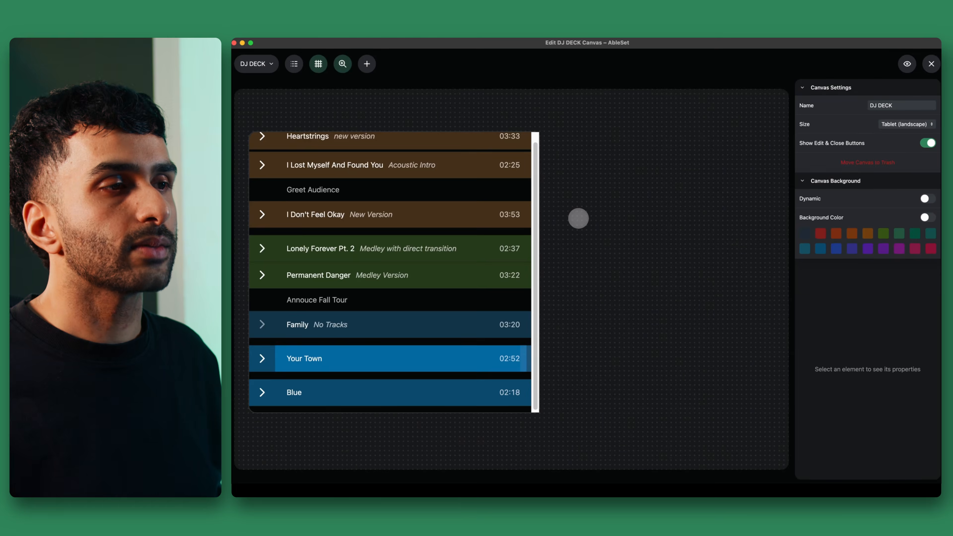
Step: Add a Song Progress bar stretched across the canvas above the setlist, with section colors and section names shown
key("super+k")
type("song")
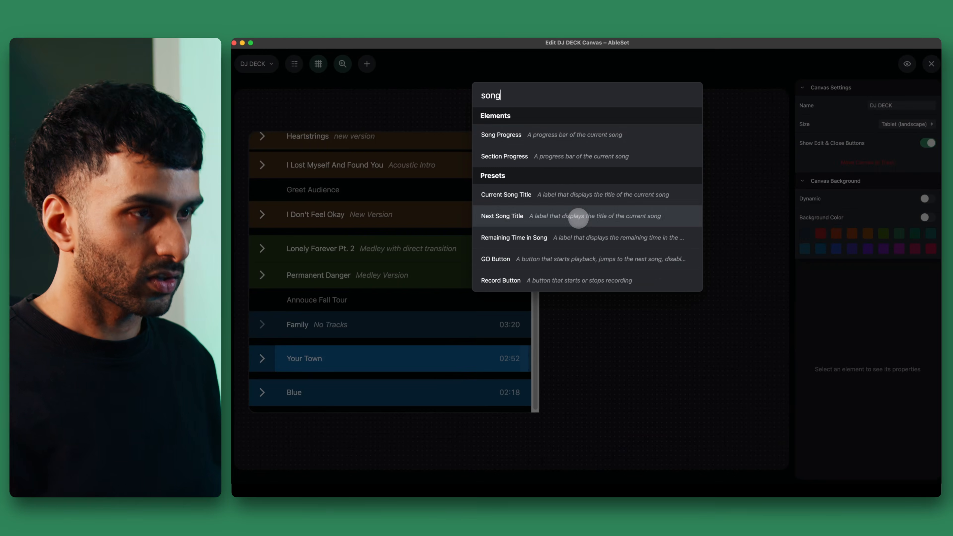
left_click(524, 136)
left_click(550, 278)
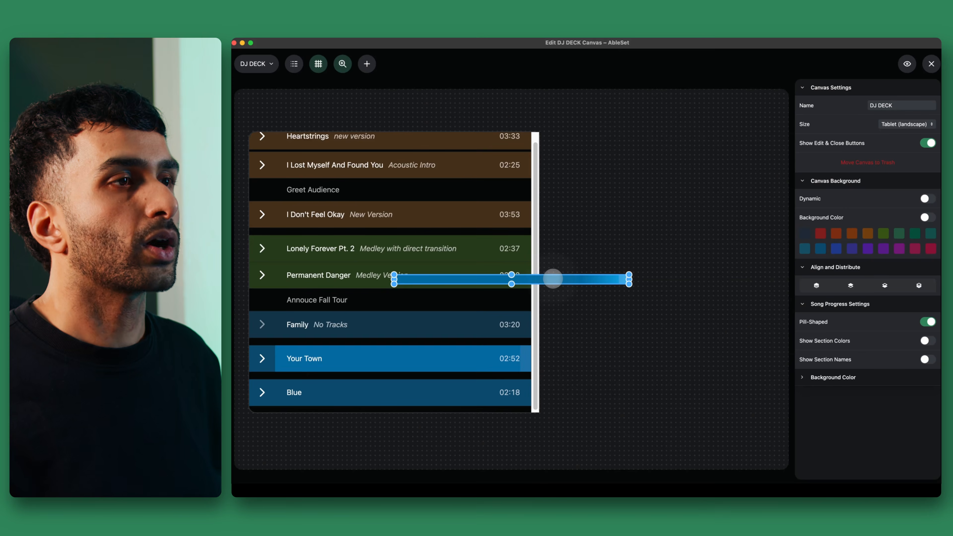
left_click_drag(550, 278, 415, 100)
left_click_drag(488, 110, 779, 110)
left_click(927, 342)
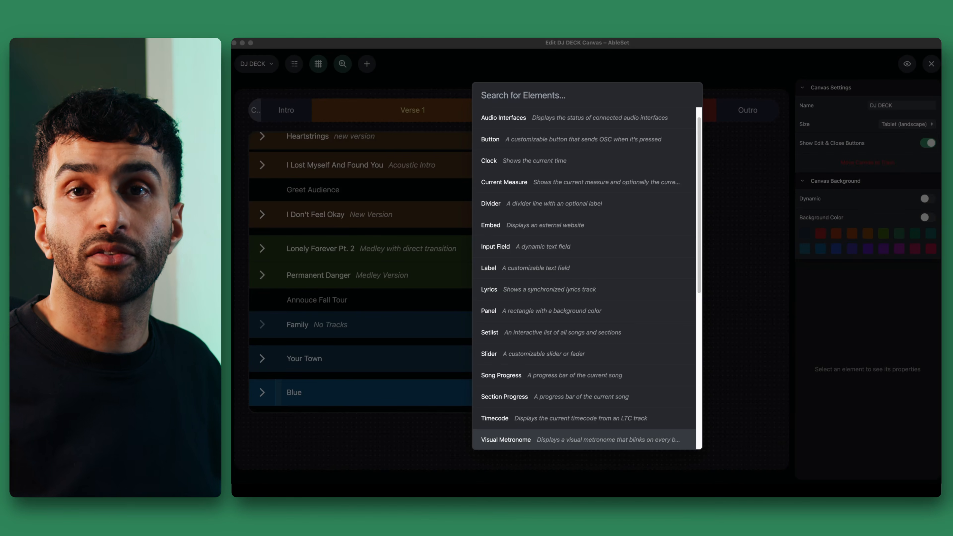
Step: Add a Lyrics element and choose a lyrics track for it
left_click(585, 285)
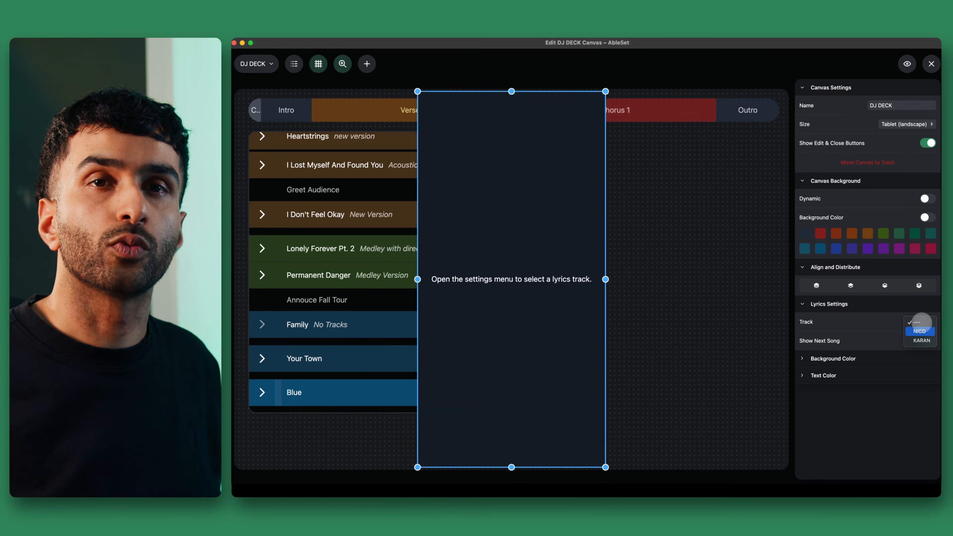
left_click(920, 331)
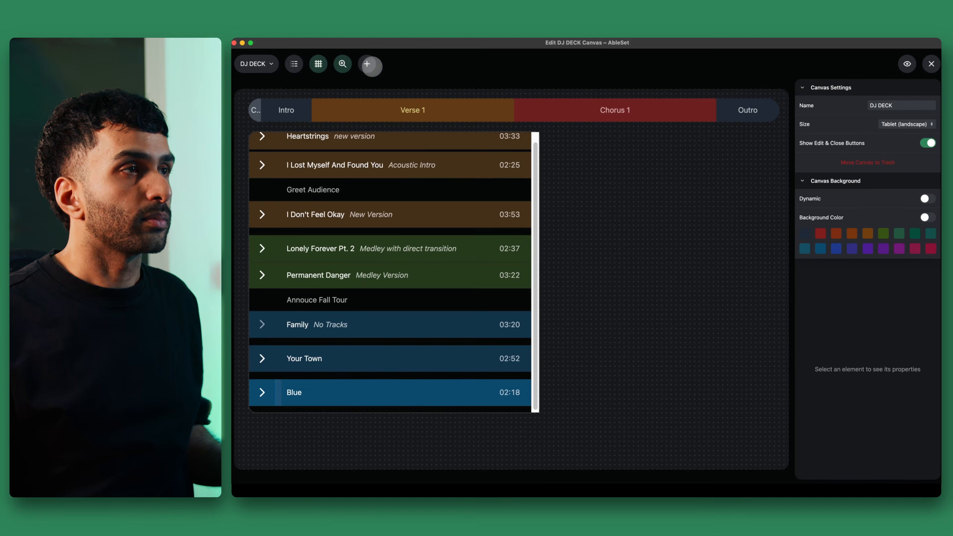
Step: Add a Play/Stop Button preset below the setlist's left end and shrink it to fit the space there
left_click(371, 66)
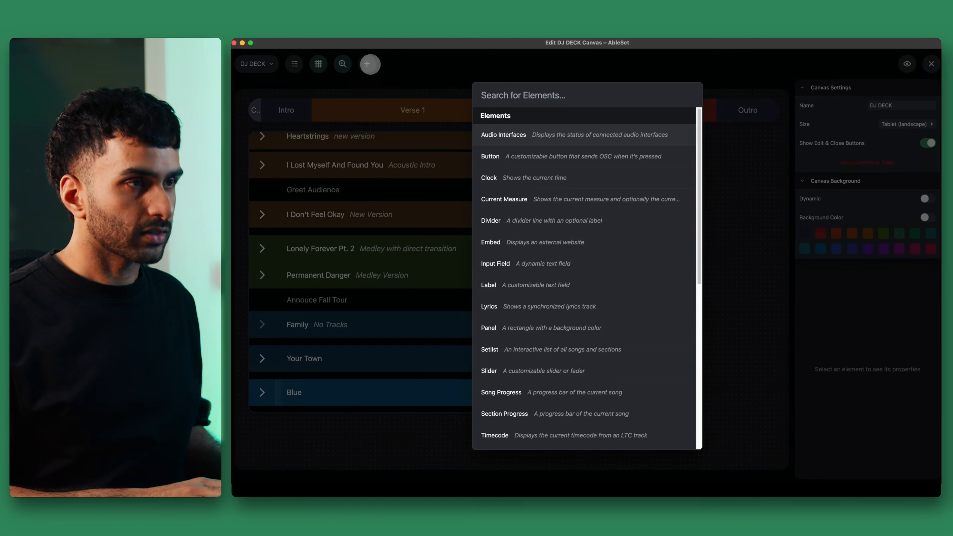
type("play")
left_click(504, 156)
left_click_drag(511, 250, 292, 391)
left_click_drag(337, 371, 324, 423)
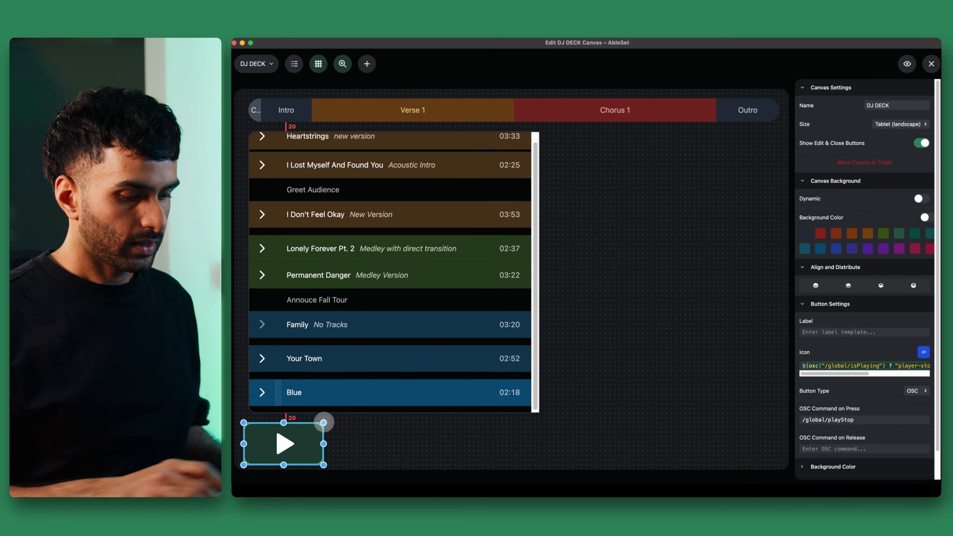
Step: Add a Loop Button preset directly right of the play/stop button and shrink it to the same height
left_click(367, 63)
type("loop")
left_click(481, 136)
left_click_drag(533, 303, 404, 443)
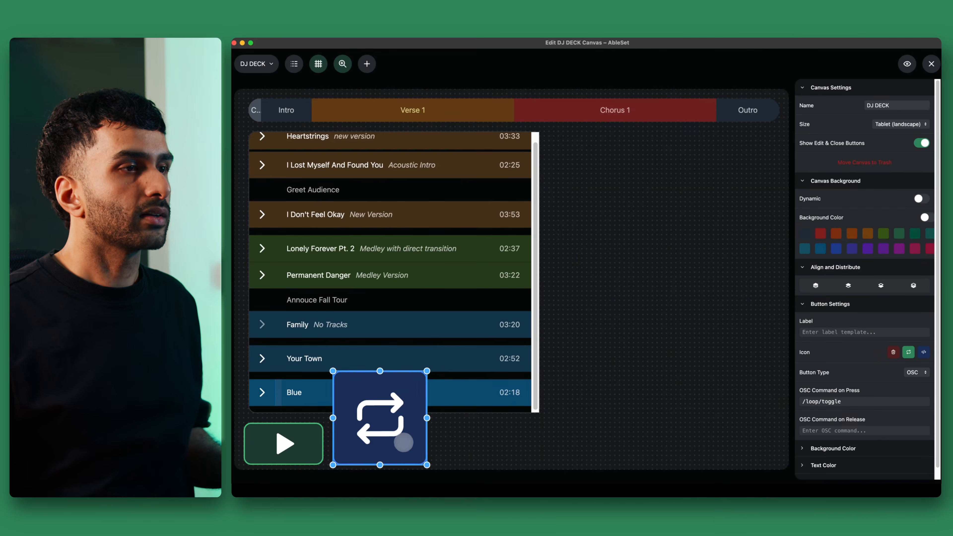
left_click_drag(427, 371, 395, 424)
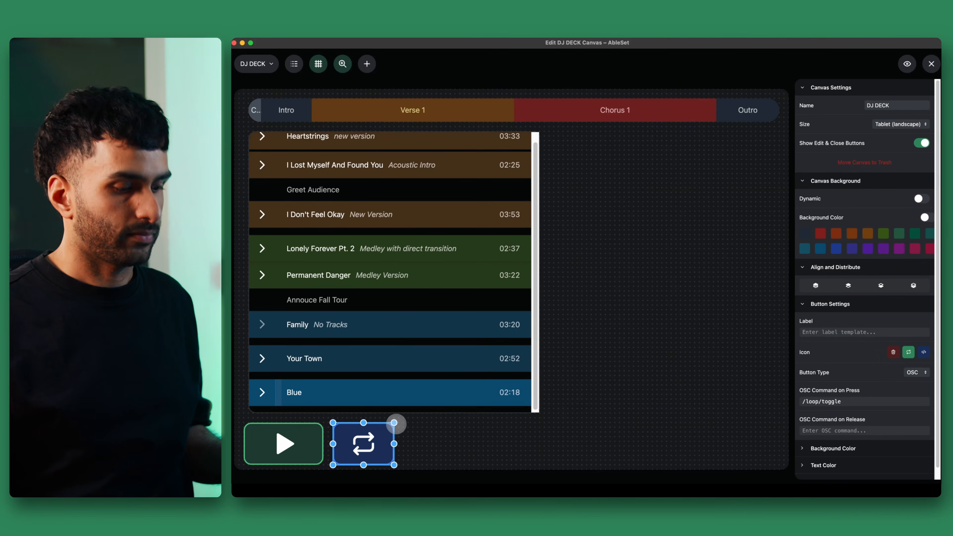
Step: Test the play/stop button in the canvas preview and again directly in the editor
left_click(905, 64)
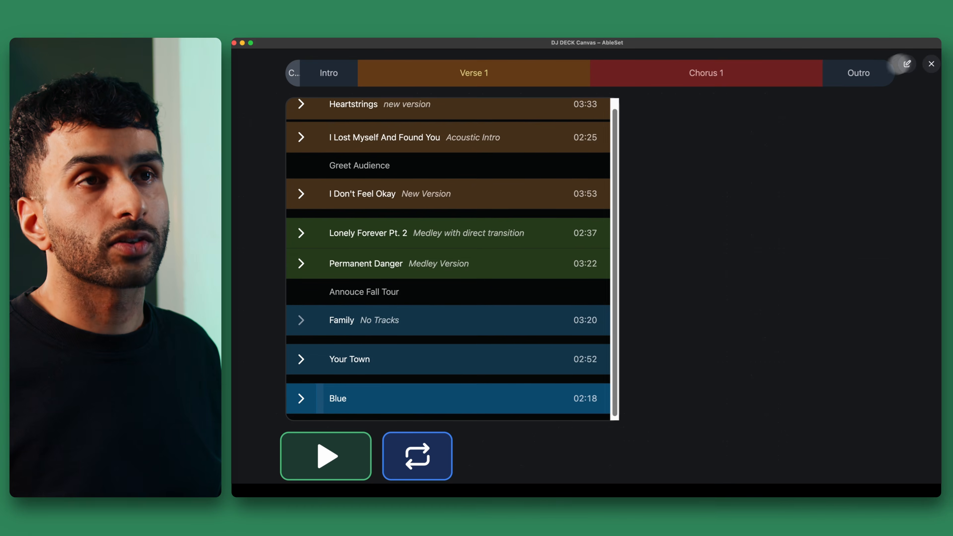
left_click(340, 468)
left_click(341, 470)
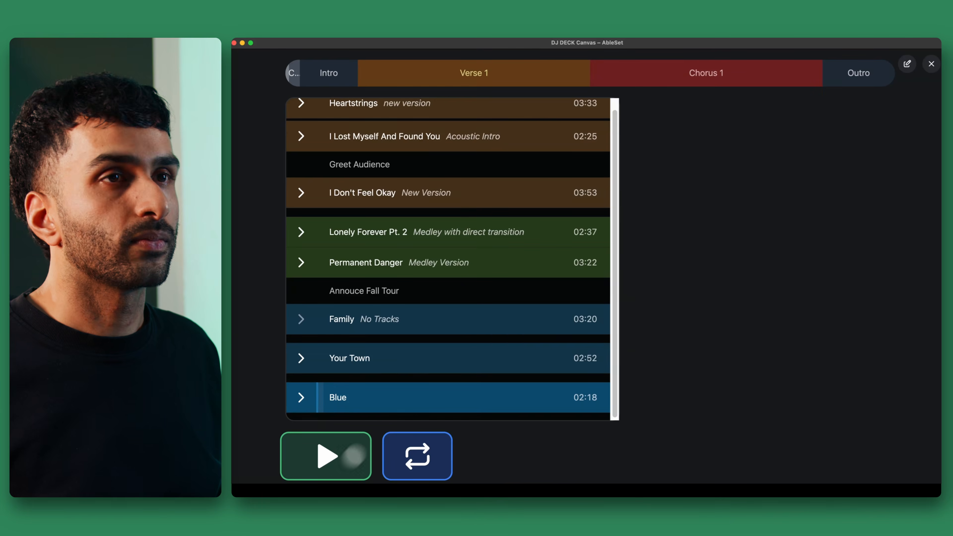
left_click(907, 64)
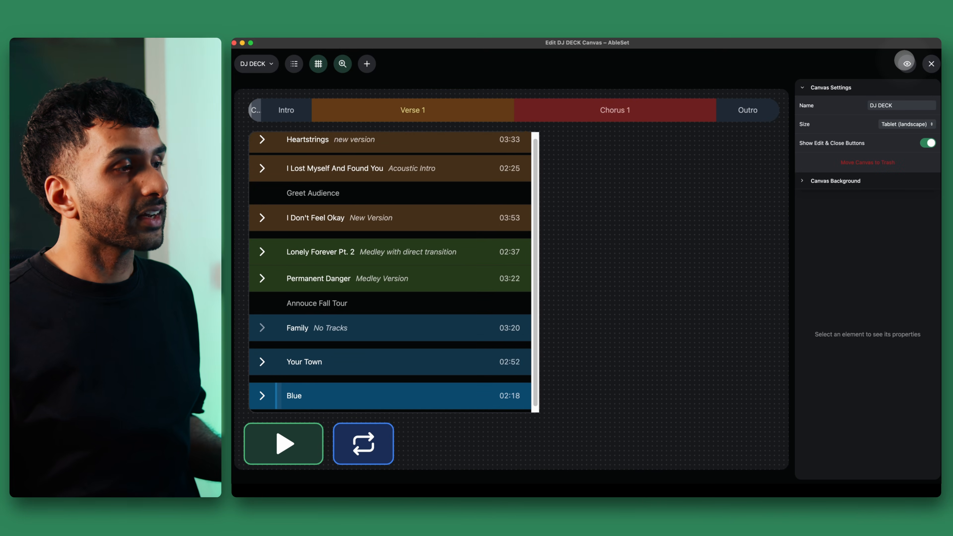
left_click(307, 437, "super")
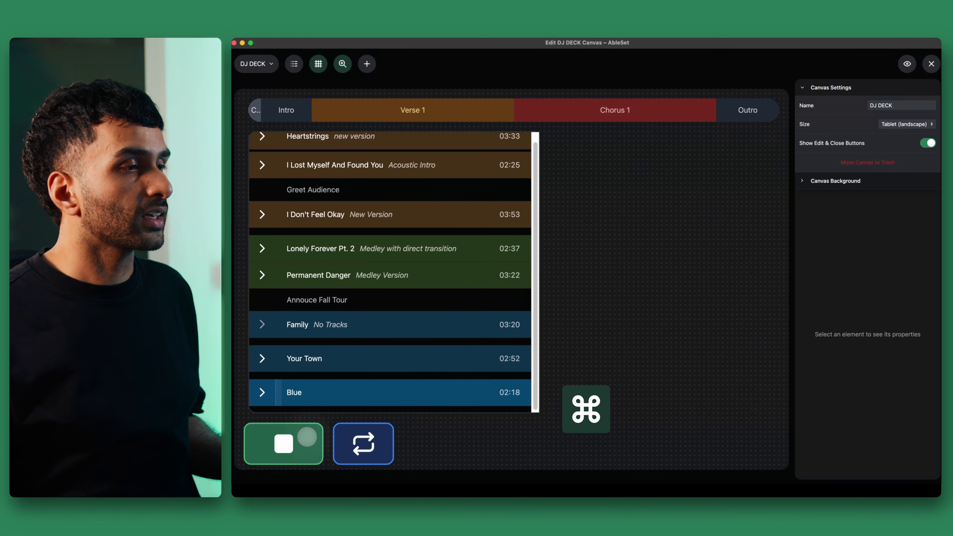
left_click(310, 444)
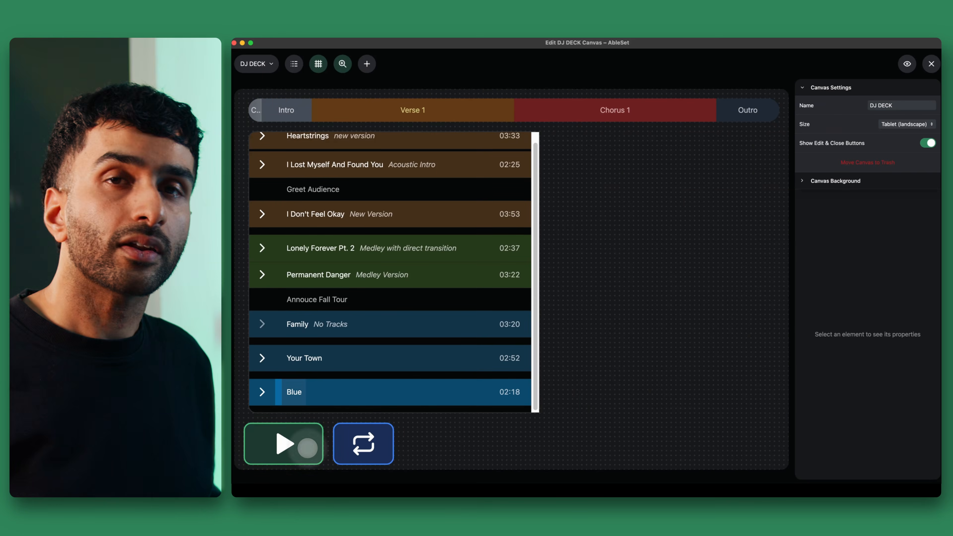
key("a")
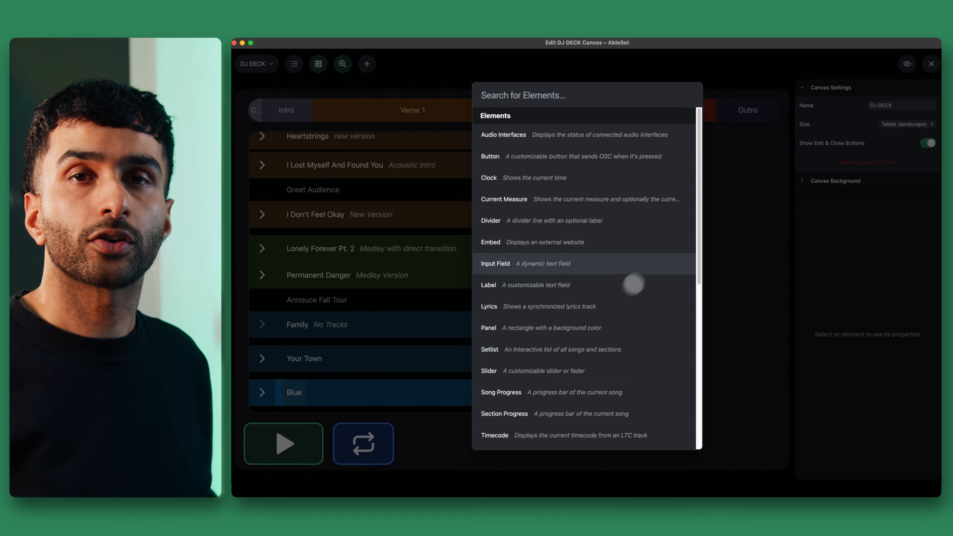
scroll(656, 264, "down", 5)
scroll(655, 264, "down", 1)
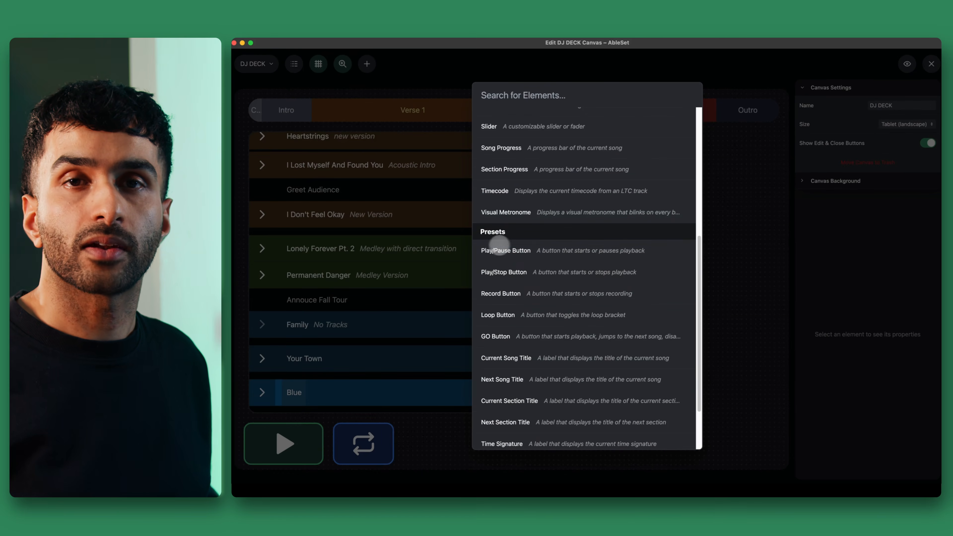
left_click(756, 380)
Step: Show the loop button's background color settings and toggle the loop on and off to check its color change
left_click(346, 449)
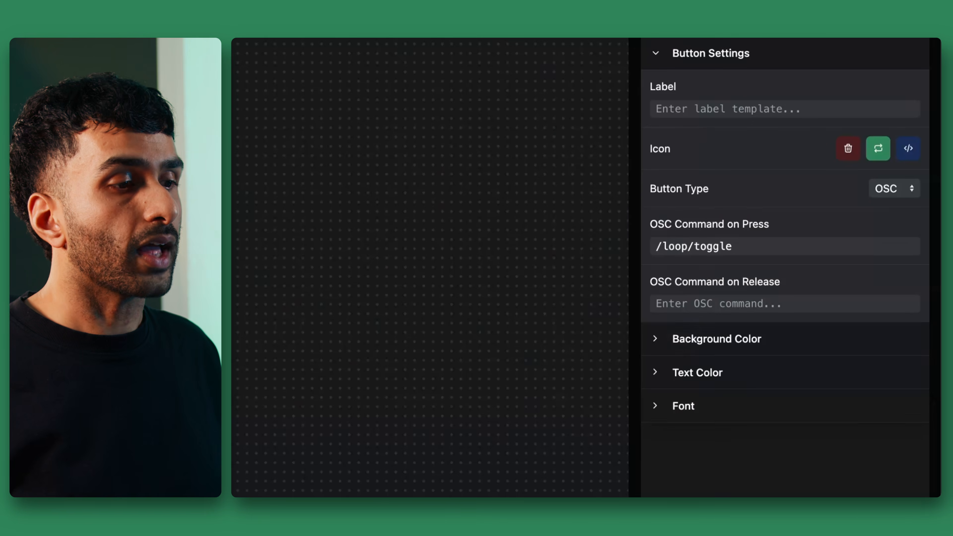
left_click(717, 339)
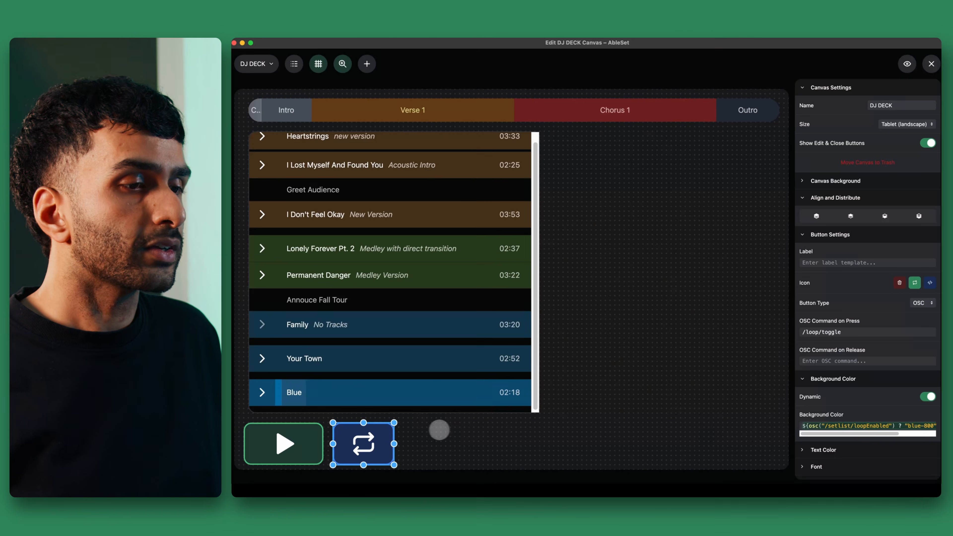
left_click(376, 444)
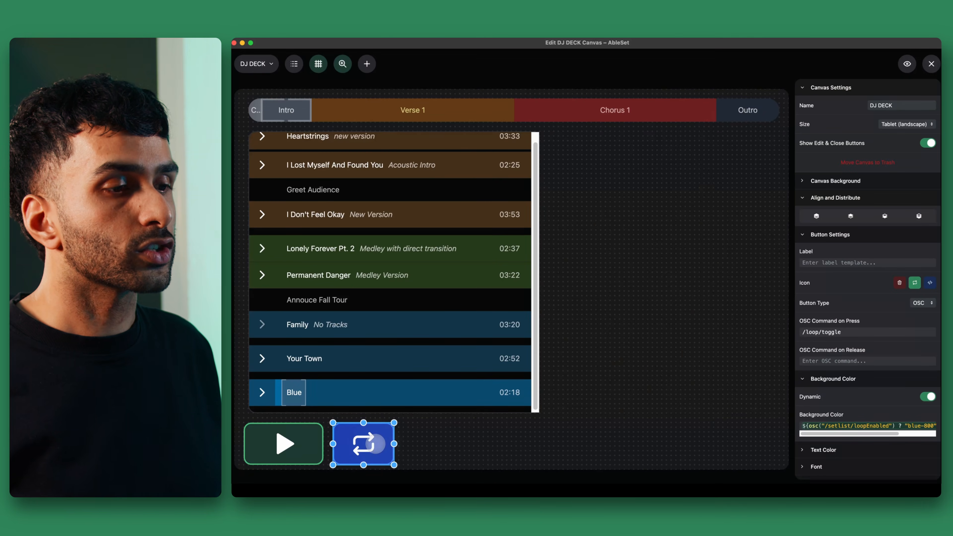
left_click(375, 444)
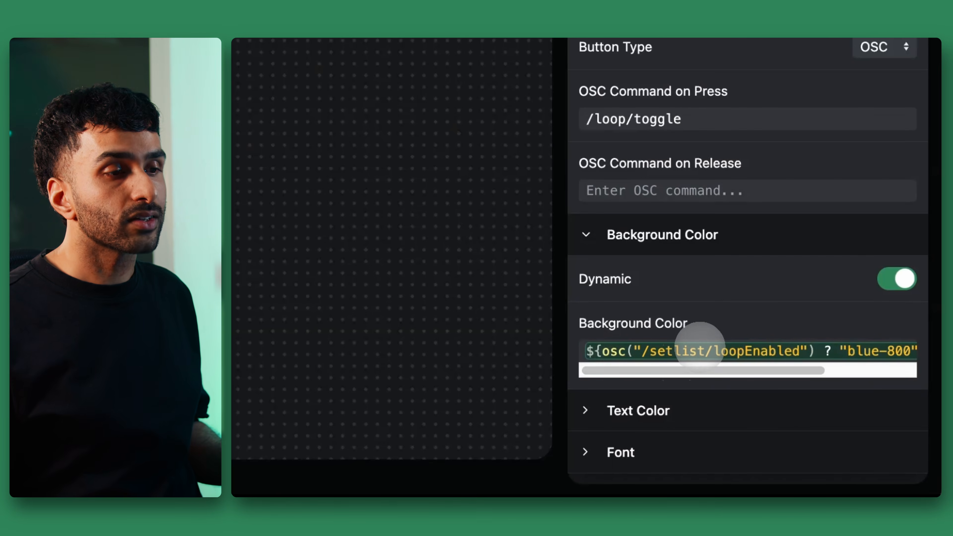
Step: Change the loop button's dynamic background color so that it is "black" when looping is disabled
scroll(702, 340, "right", 3)
scroll(701, 345, "right", 2)
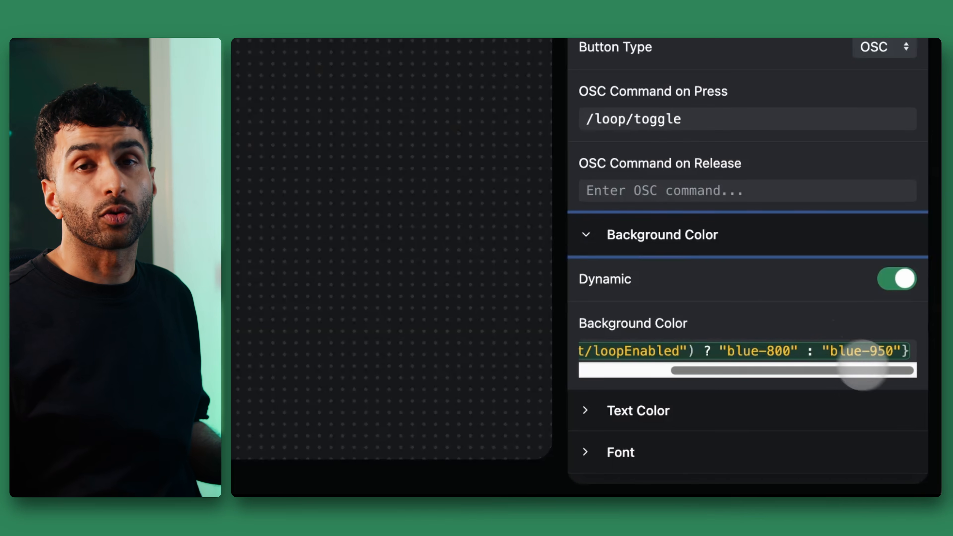
left_click(838, 353)
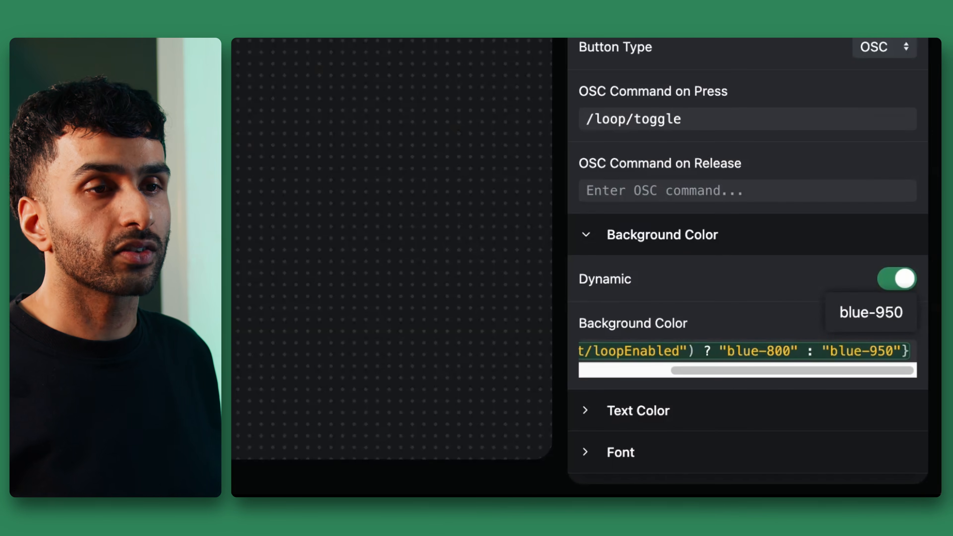
key("alt+shift+Right")
key("alt+shift+Right")
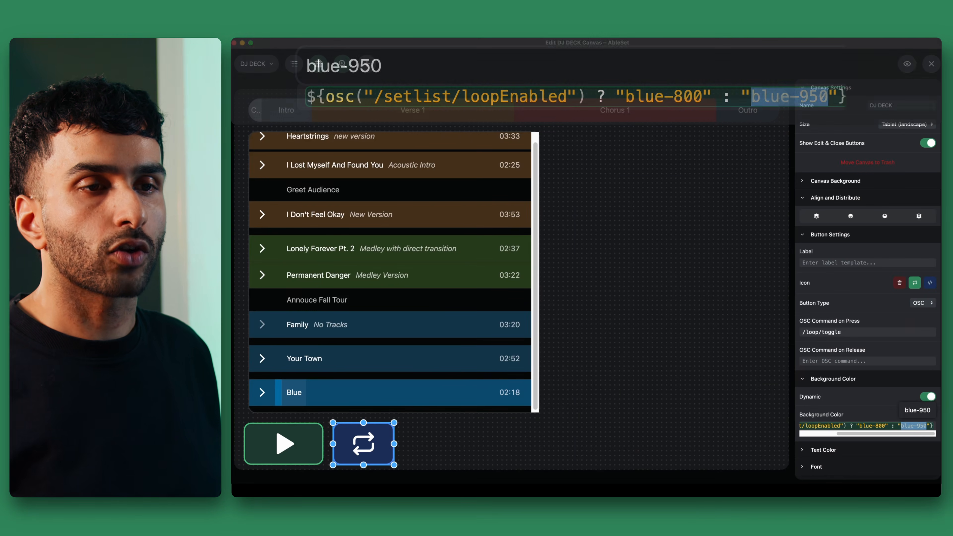
key("BackSpace")
type("black")
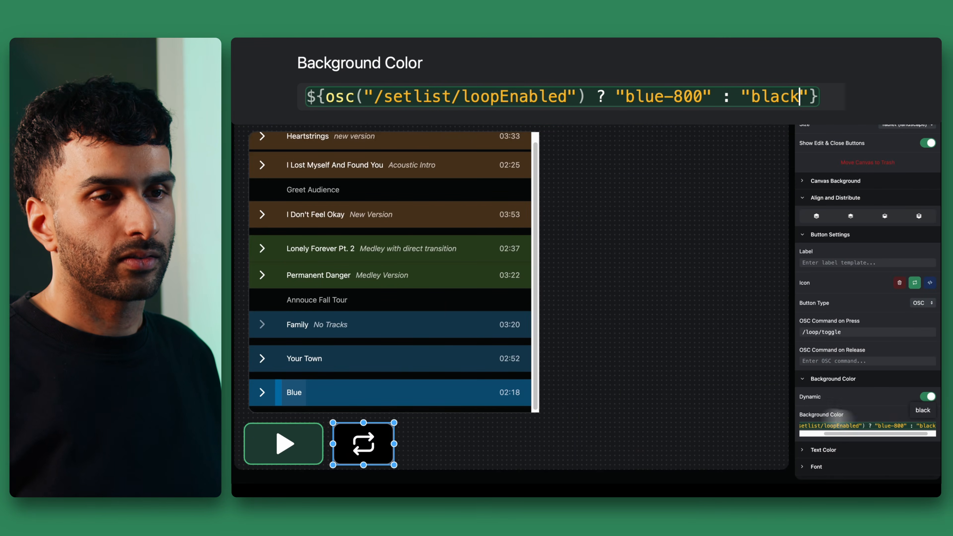
left_click(713, 406)
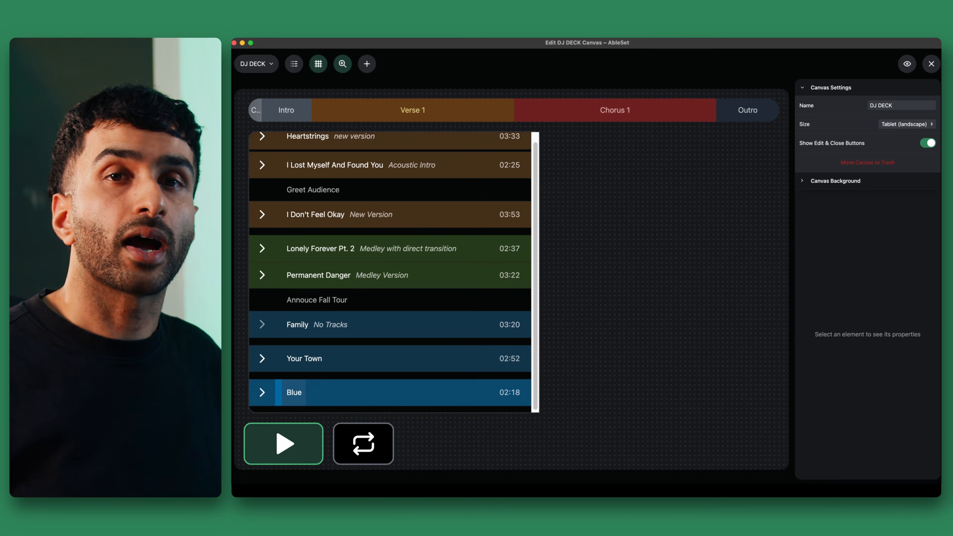
Step: Duplicate the loop button and place the copy directly to its right
left_click(364, 444)
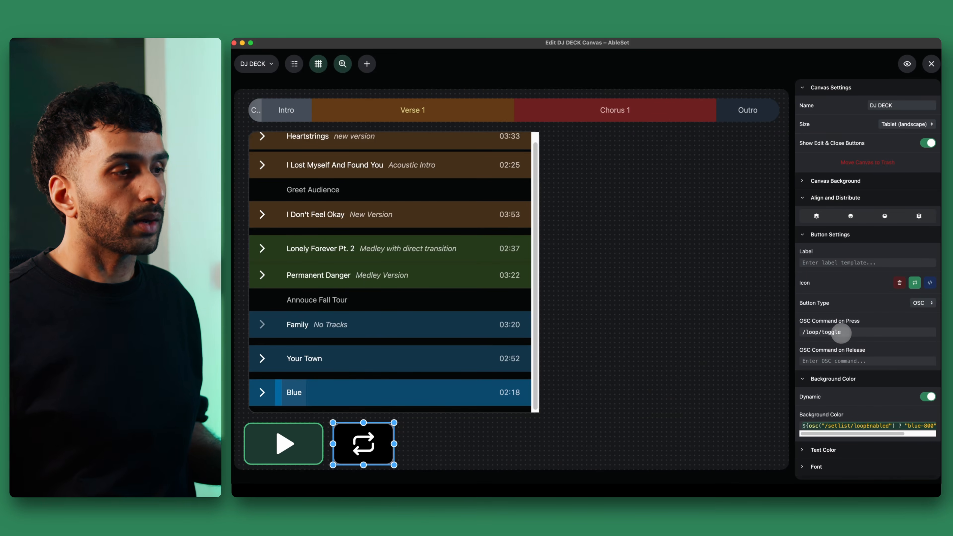
left_click(433, 449)
left_click(369, 450)
key("super+d")
left_click_drag(371, 449, 438, 443)
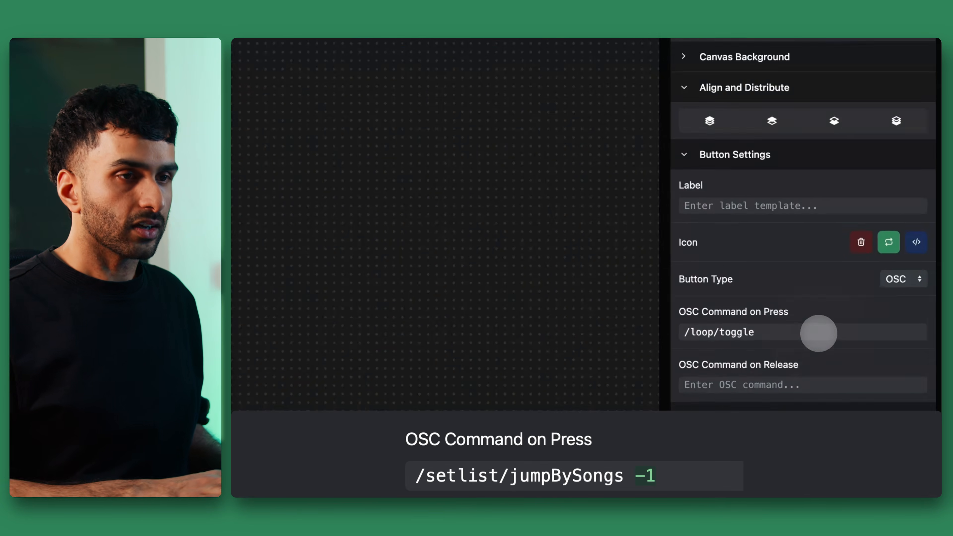
Step: Set the duplicated button's OSC command on press to "/setlist/jumpBySongs -1"
triple_click(819, 333)
type("/jumpbyson")
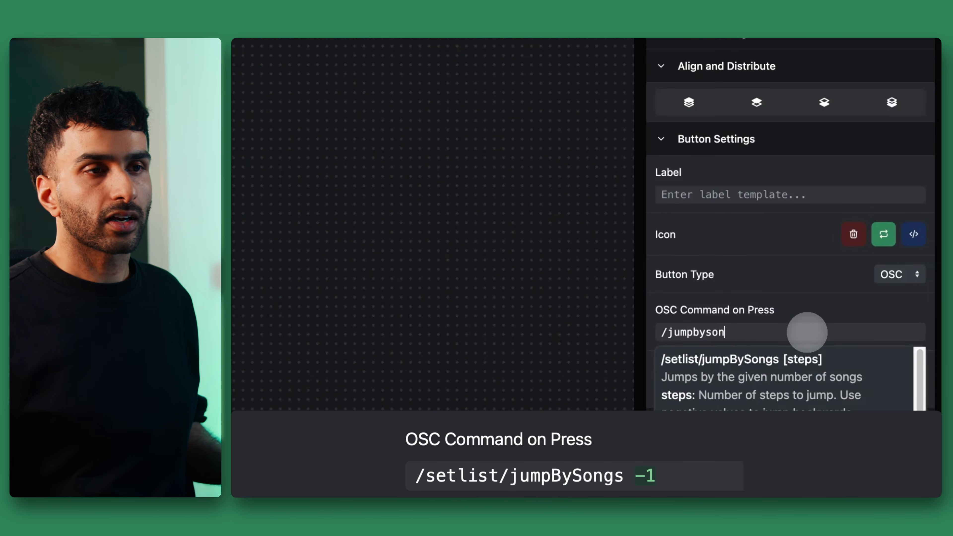
type("gs")
key("Return")
type("1")
Step: Replace the loop icon with the filled up arrow from the "arrow-big" icons and turn off the button's dynamic background color
left_click(854, 233)
left_click(883, 237)
left_click(873, 266)
type("arrow-big")
scroll(864, 351, "down", 5)
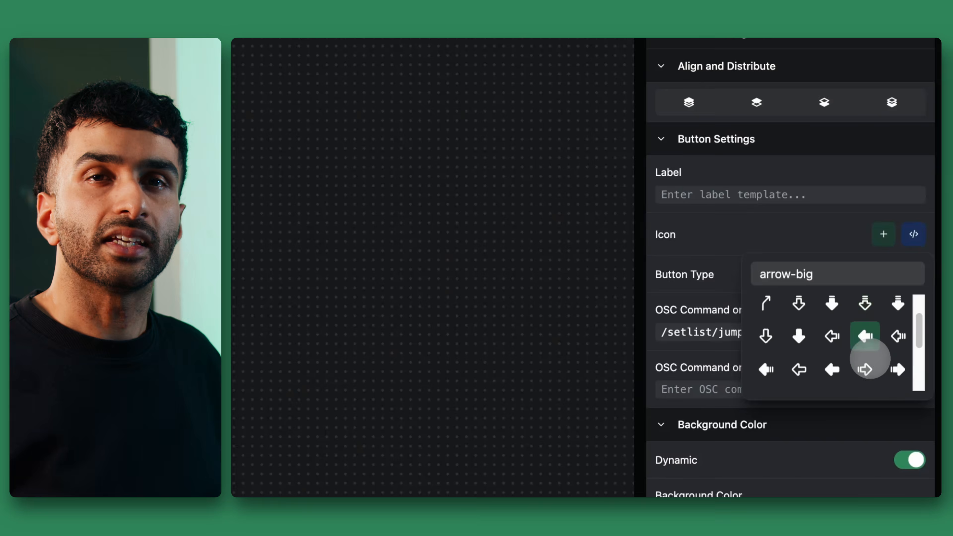
left_click(898, 380)
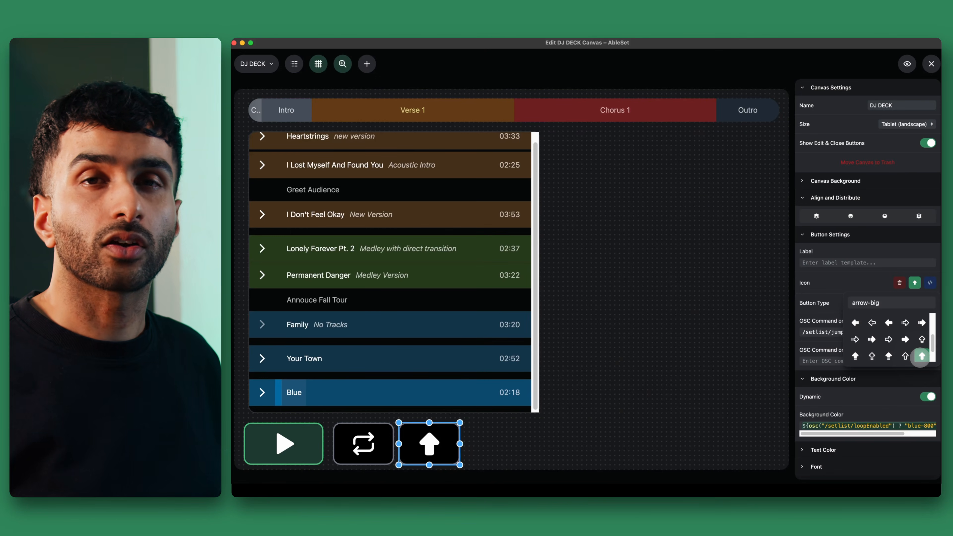
left_click(929, 396)
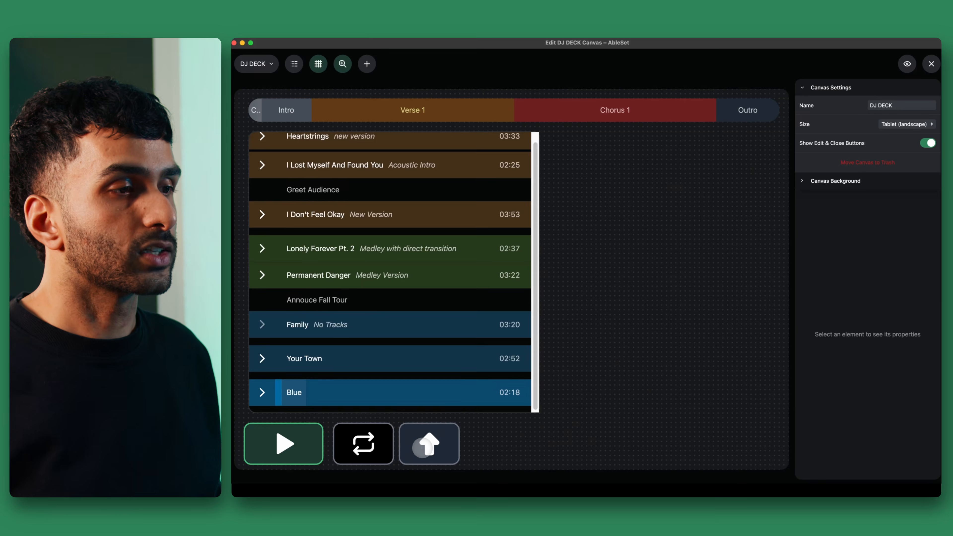
Step: Duplicate the up-arrow button directly to its right and set the copy's OSC command on press to "/setlist/jumpBySongs 1"
left_click(429, 439)
left_click_drag(429, 439, 499, 439)
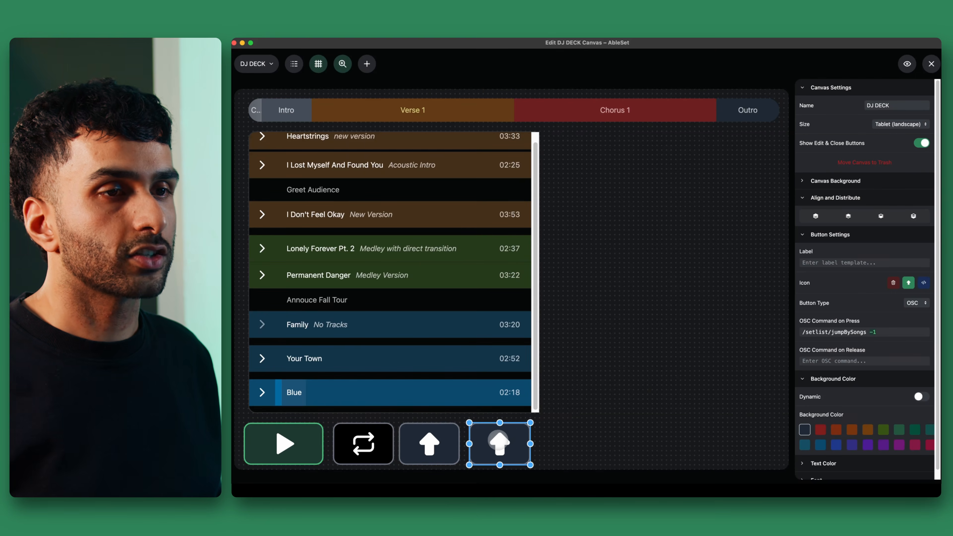
left_click(874, 332)
key("BackSpace")
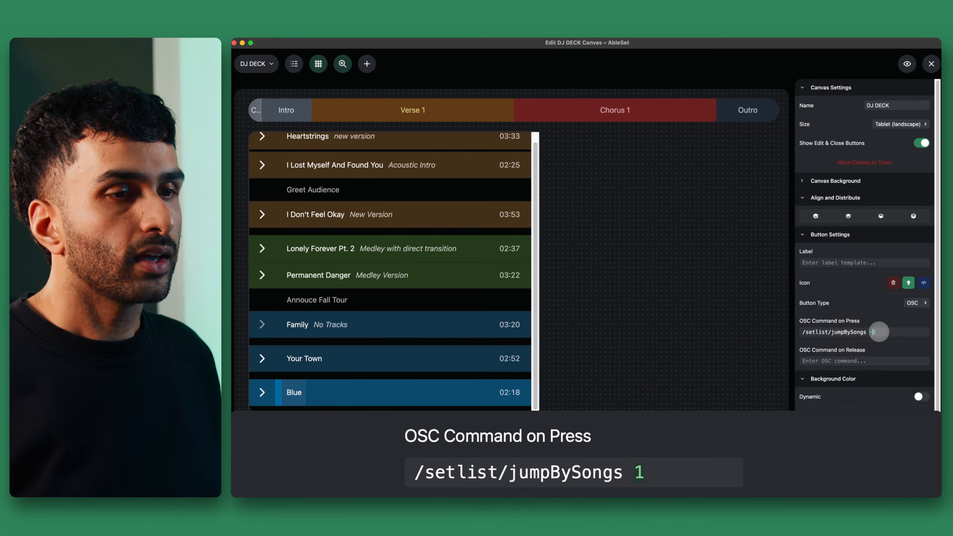
left_click(878, 312)
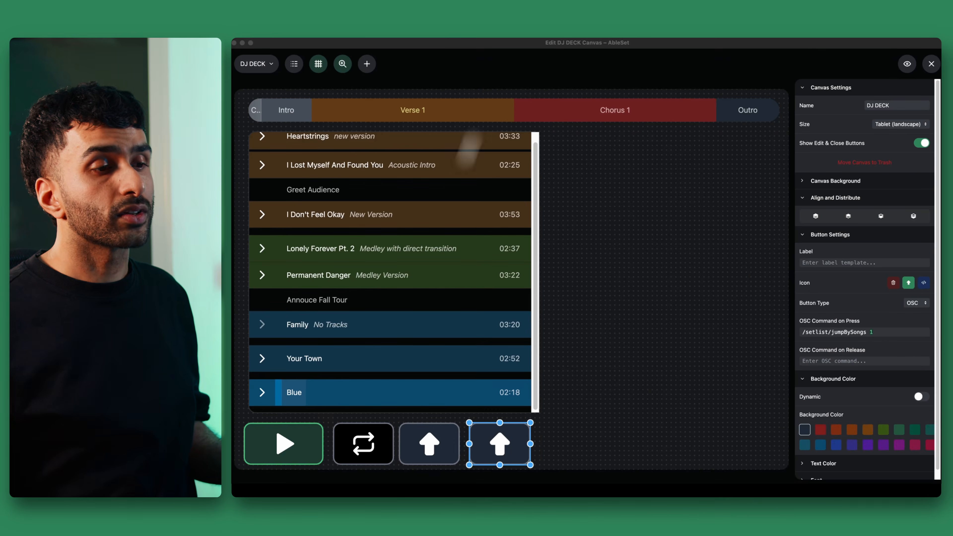
Step: Copy the play/stop button's dynamic icon expression into the icon setting of the second arrow button
left_click(310, 446)
left_click(295, 444)
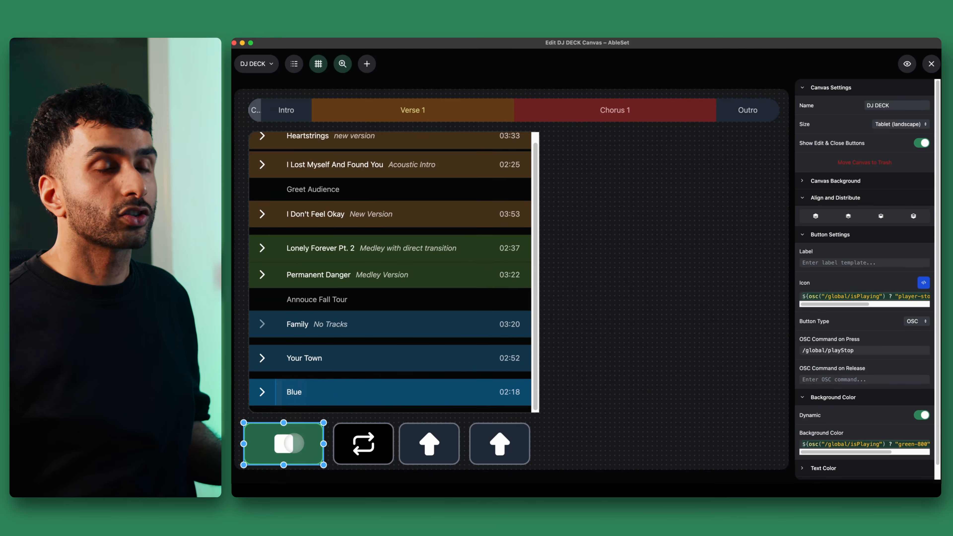
key("space")
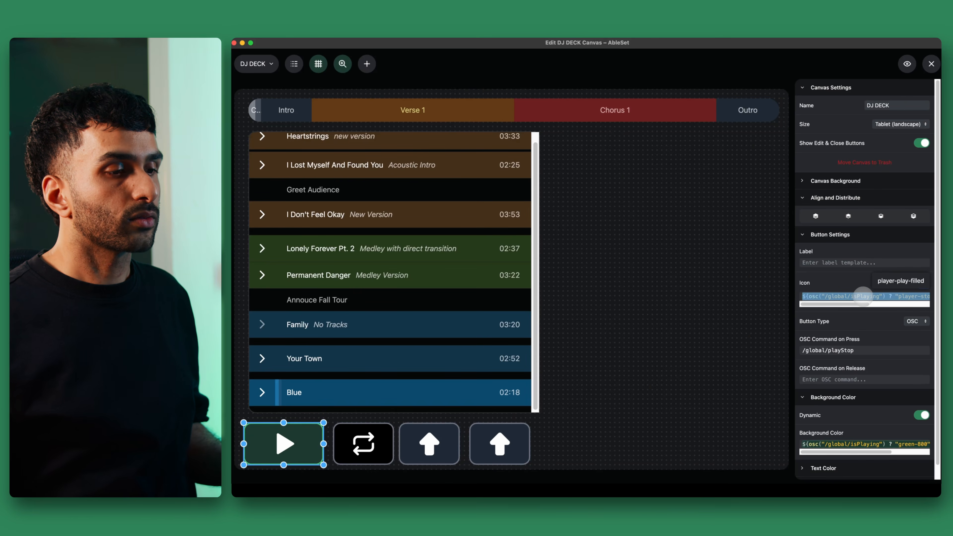
left_click(515, 444)
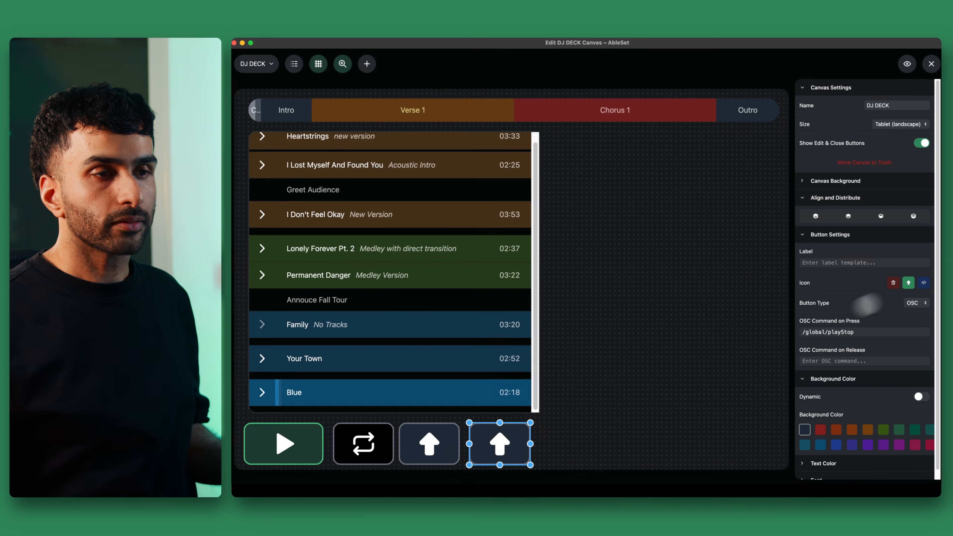
key("super+a")
type("${osc(\"/global/isPlaying\") ? \"player-stop-filled\" : \"player-play-filled\"}")
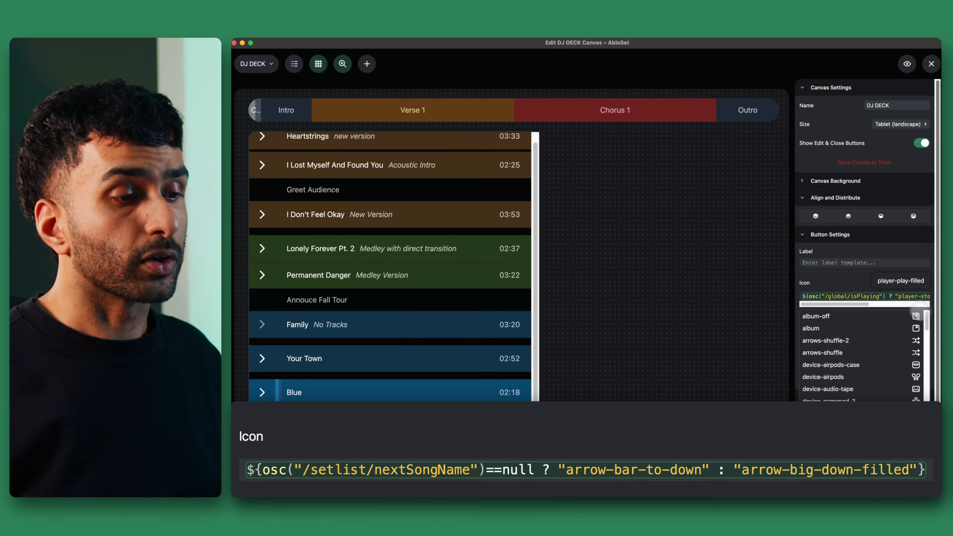
Step: Change the condition in the second arrow button's icon expression to osc("/setlist/nextSongName")==null
left_click_drag(879, 296, 829, 297)
type("setlist/nextSongName\") ? \"player")
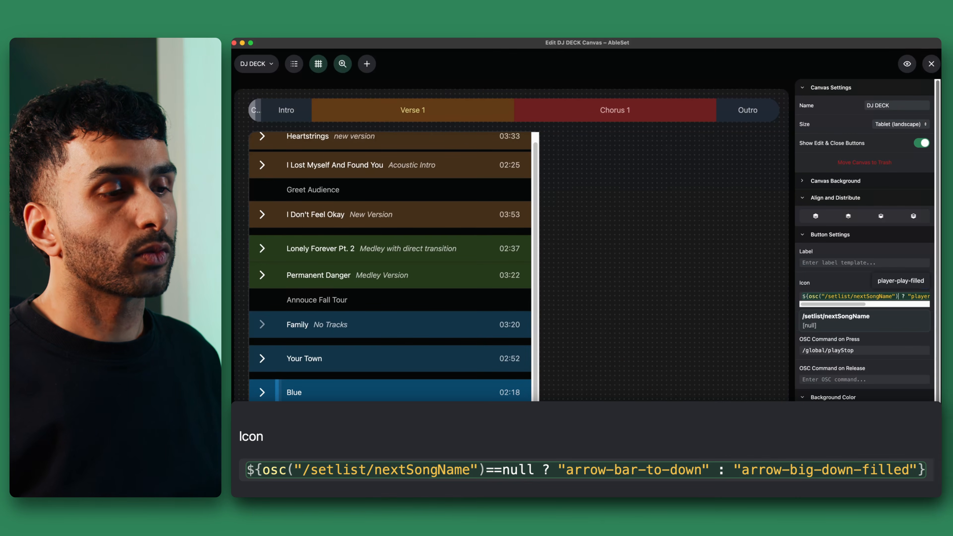
key("Right")
key("Right")
type("==null")
key("Right")
Step: Clear the expression's first icon name and set its second, fallback icon to "arrow-big-down-filled"
key("Right")
key("shift+alt+Right")
key("BackSpace")
key("Right")
key("Right")
key("Right")
key("Right")
key("Right")
key("shift+alt+Right")
key("shift+alt+Right")
key("shift+alt+Right")
type("arrow-big-down-filled")
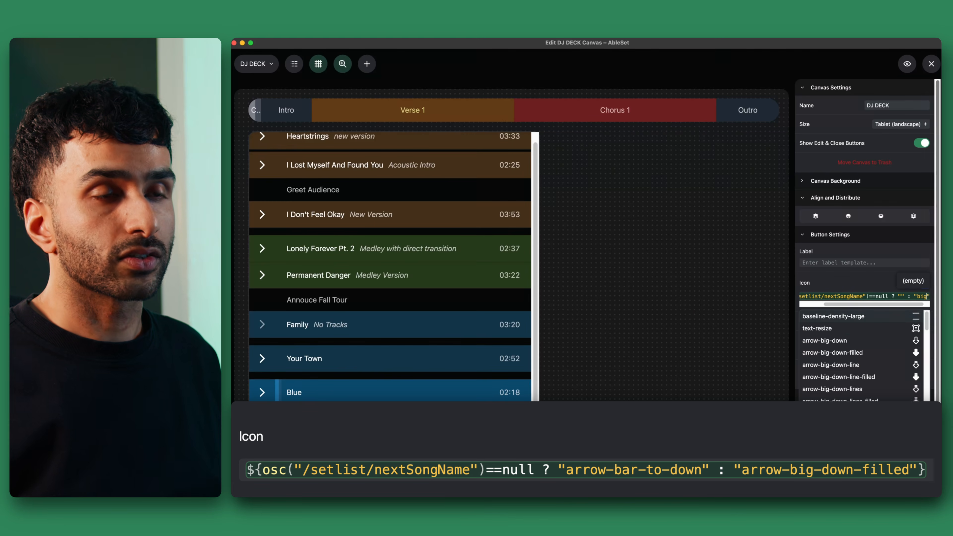
Step: Set the icon for the null condition in the expression to "arrow-bar-to-down"
left_click(882, 296)
type("arrow-bar-to")
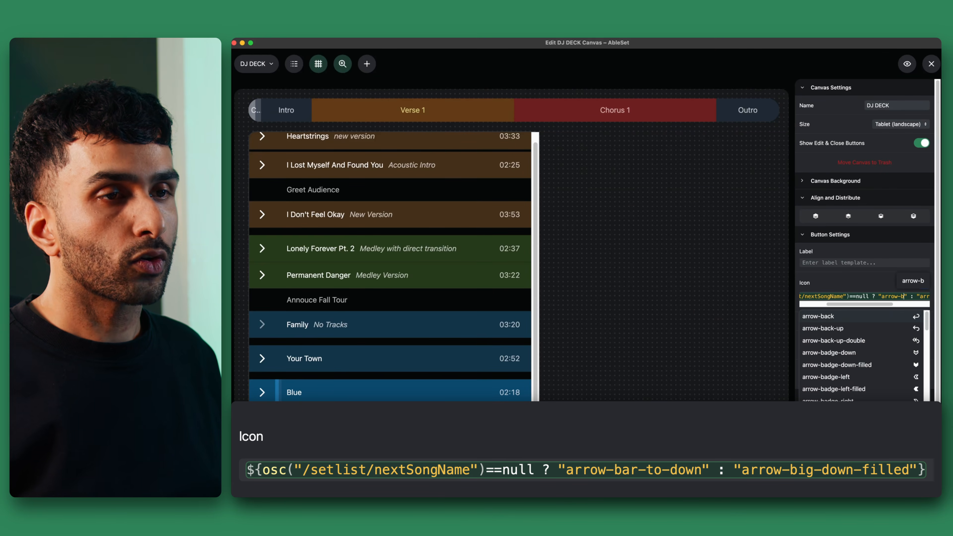
left_click(859, 316)
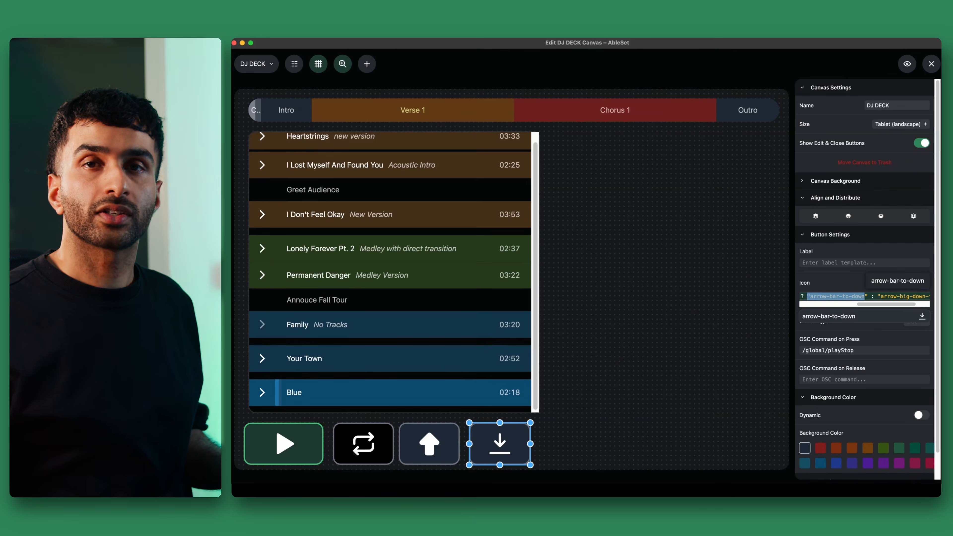
Step: Clear the null-condition icon name and browse the list of suggested icons
key("BackSpace")
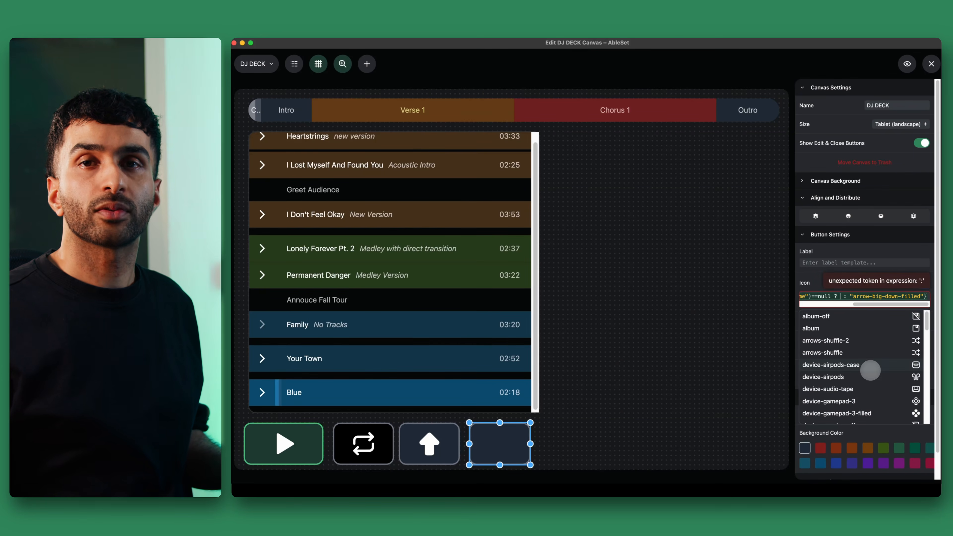
scroll(859, 367, "down", 3)
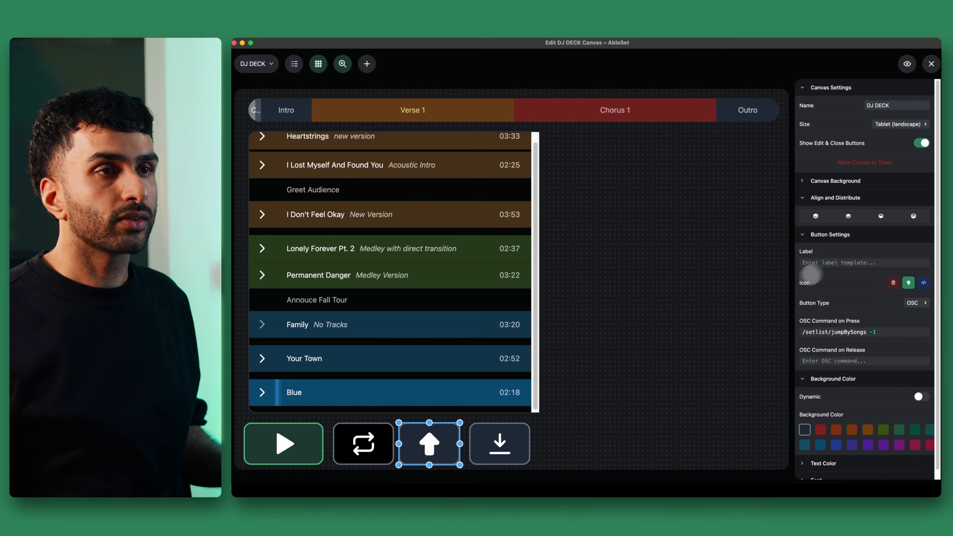
Step: Label the up-arrow button "PREV" and the button beside it "NEXT"
left_click(840, 262)
type("PREV")
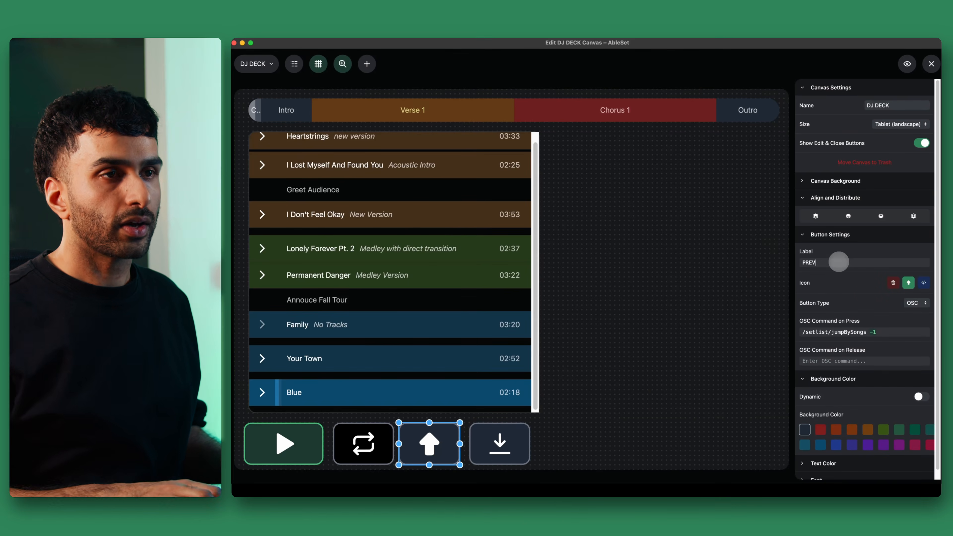
left_click(501, 453)
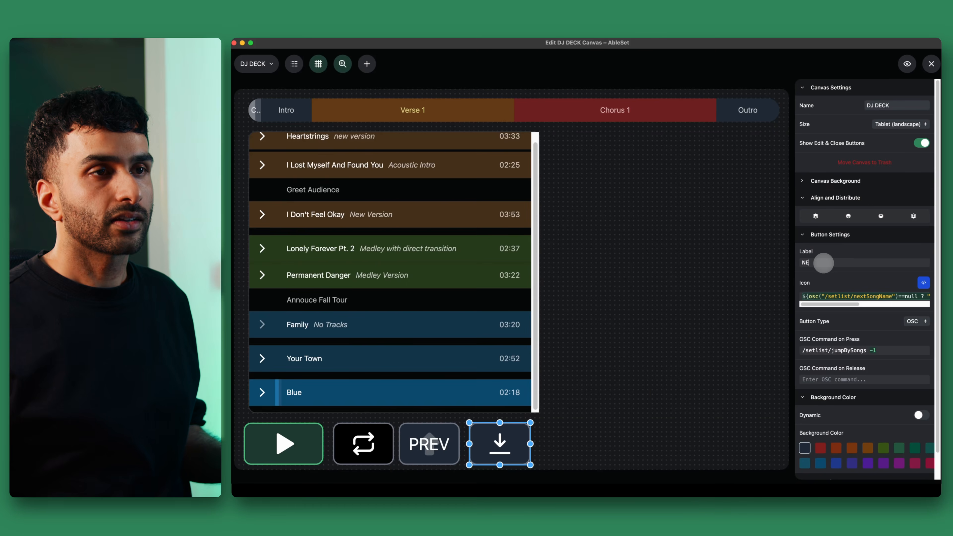
type("EXT")
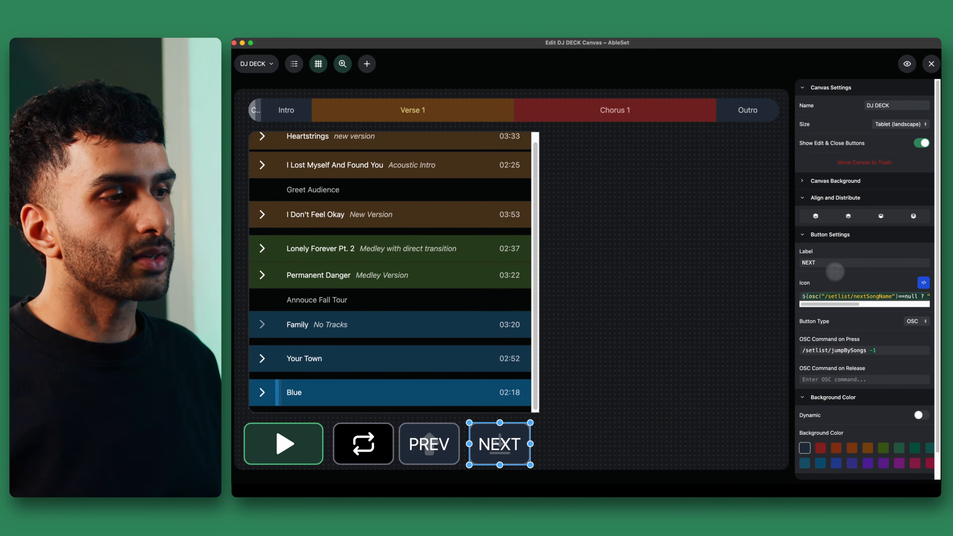
Step: Open the NEXT button's font settings and reduce the label font size on the NEXT and PREV buttons
scroll(835, 271, "down", 2)
left_click(815, 470)
scroll(849, 466, "down", 3)
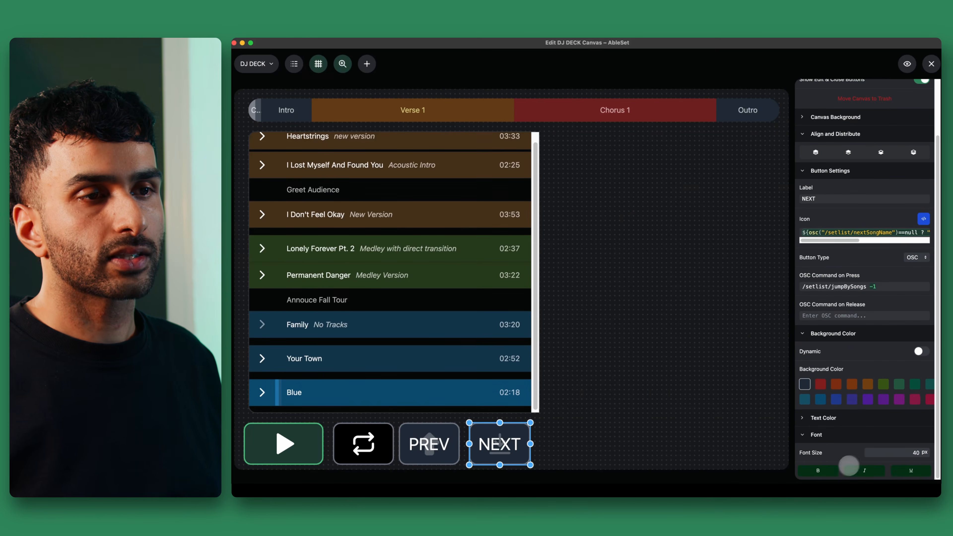
left_click(711, 424)
left_click(437, 435)
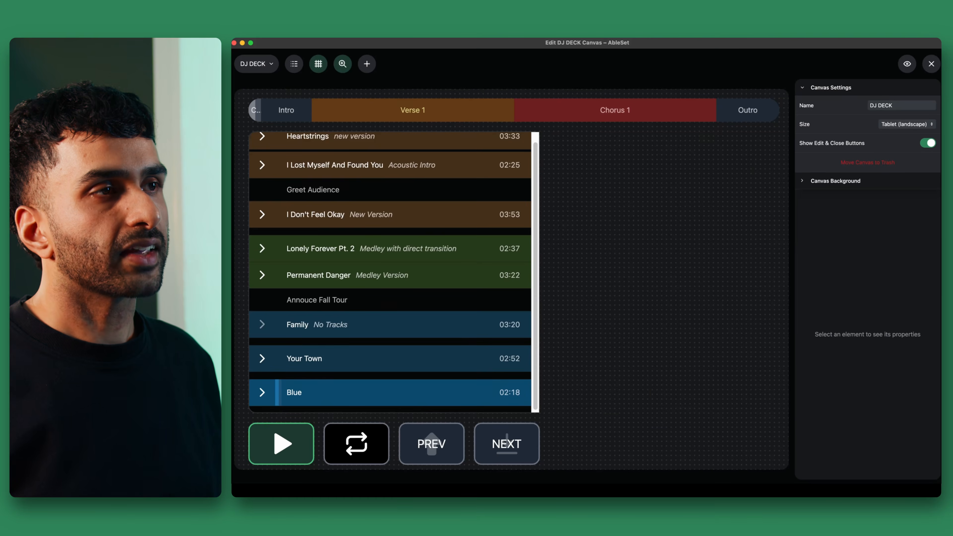
Step: Add a Click volume slider near the canvas's right edge, level with the setlist's top, and make it taller and wider
double_click(566, 274)
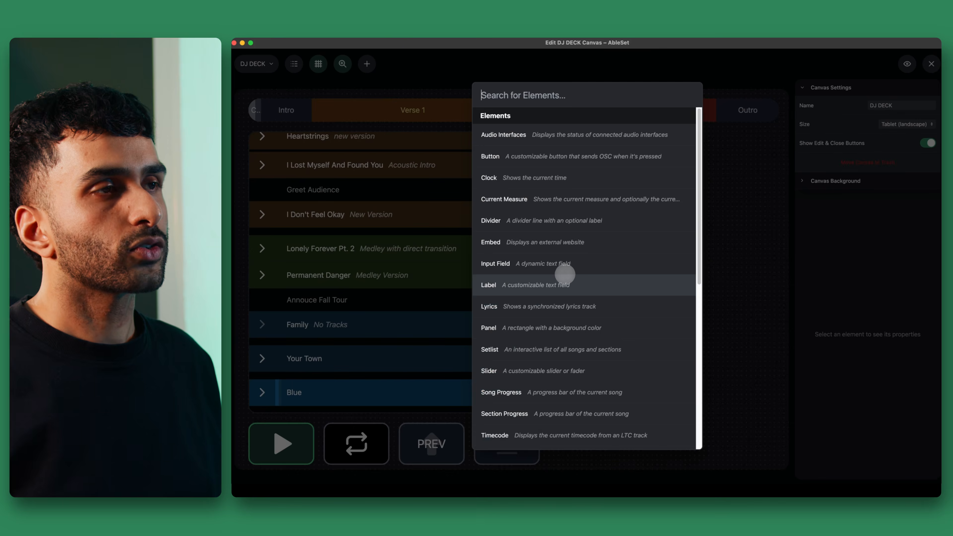
type("click")
left_click(539, 137)
left_click_drag(511, 280, 761, 202)
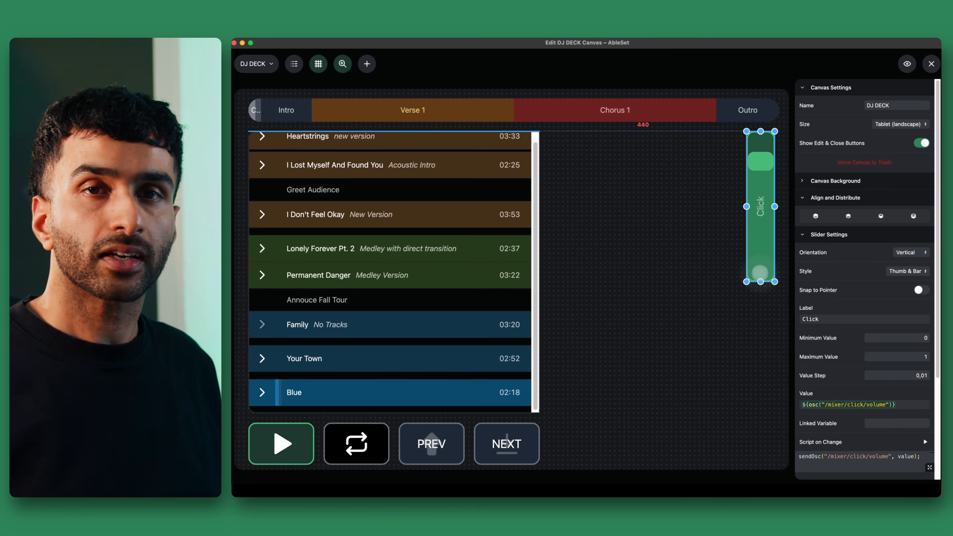
left_click_drag(761, 273, 760, 428)
left_click_drag(749, 282, 724, 280)
Step: Point the slider's value and its change script to "/mixer/master/volume"
scroll(807, 324, "down", 3)
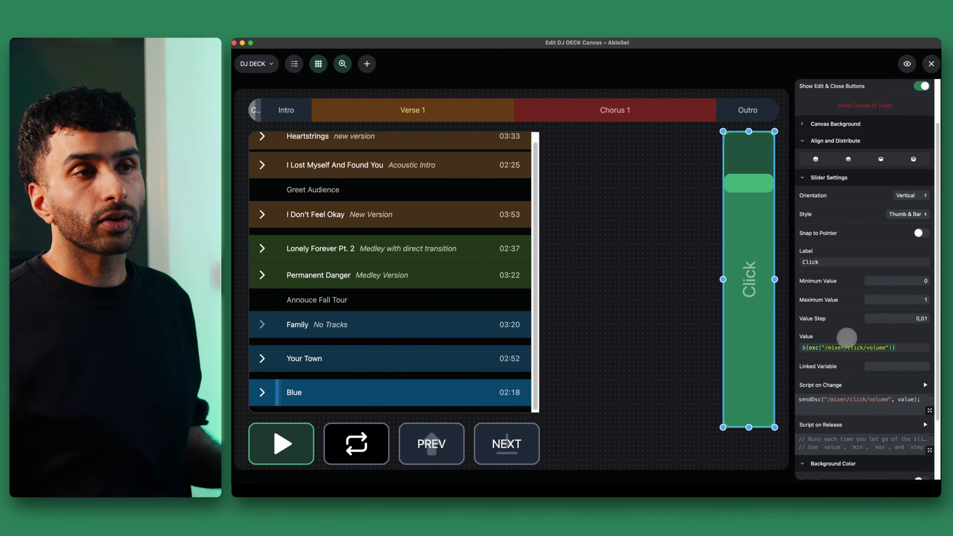
type("master")
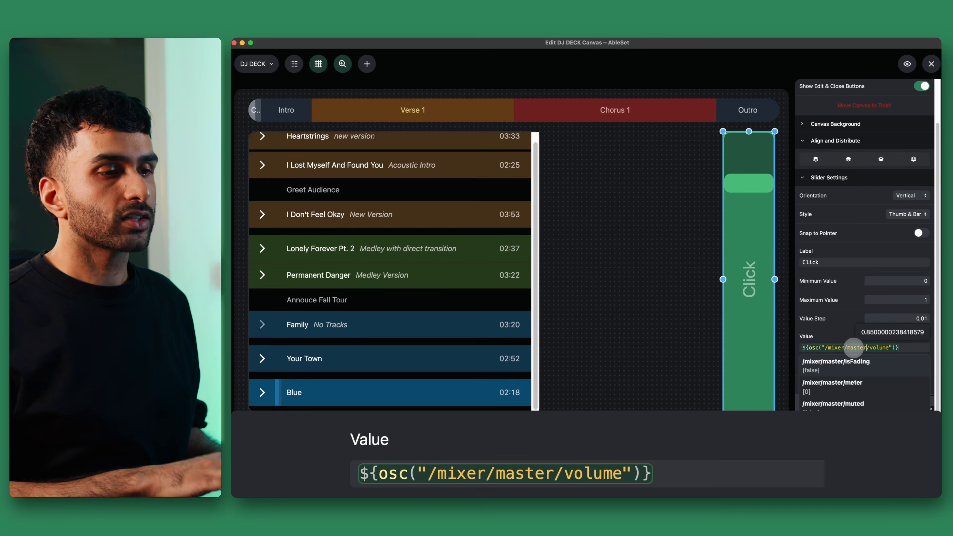
double_click(862, 400)
type("master")
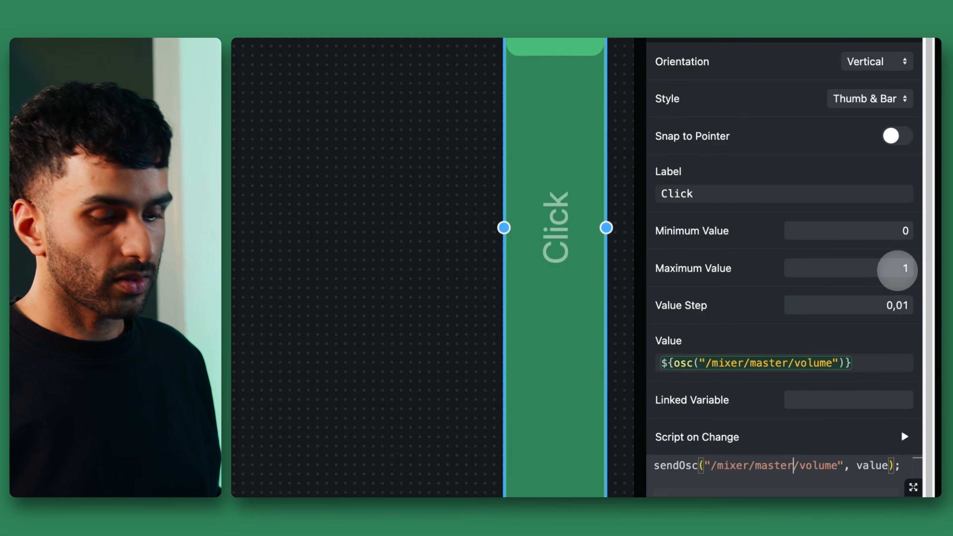
Step: Set the slider's maximum value to 0,85 and its label to "MASTER"
left_click(922, 300)
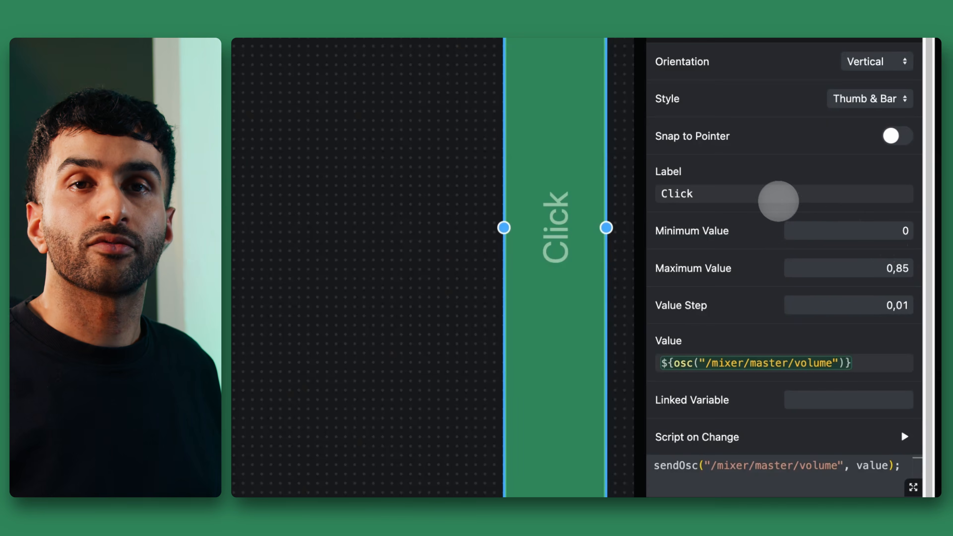
double_click(772, 194)
type("MASTER")
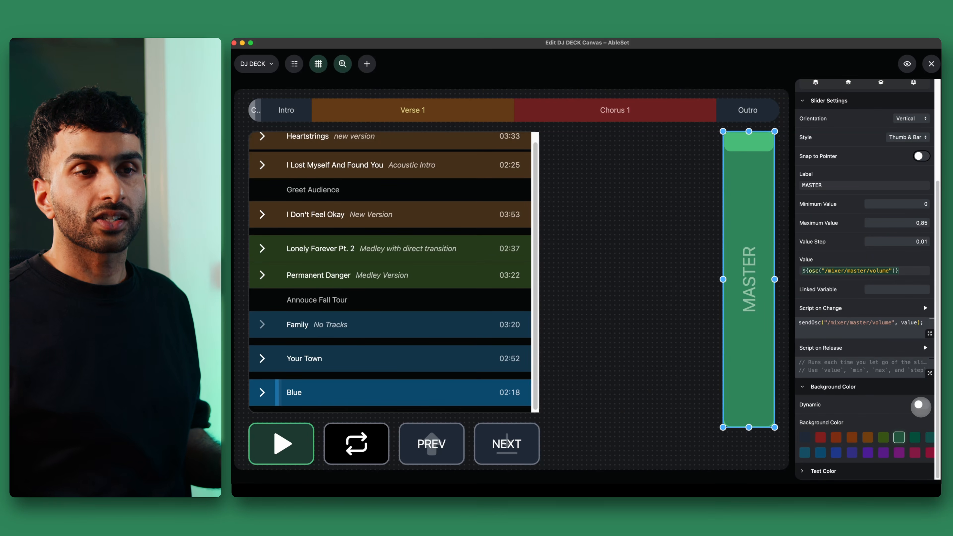
Step: Enable the MASTER slider's dynamic background color and set it to "white"
left_click(921, 405)
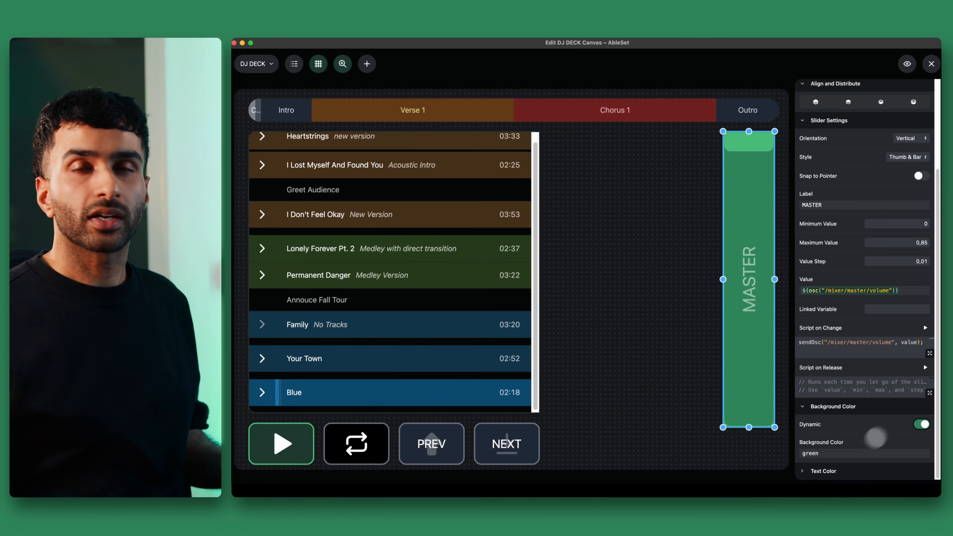
double_click(846, 454)
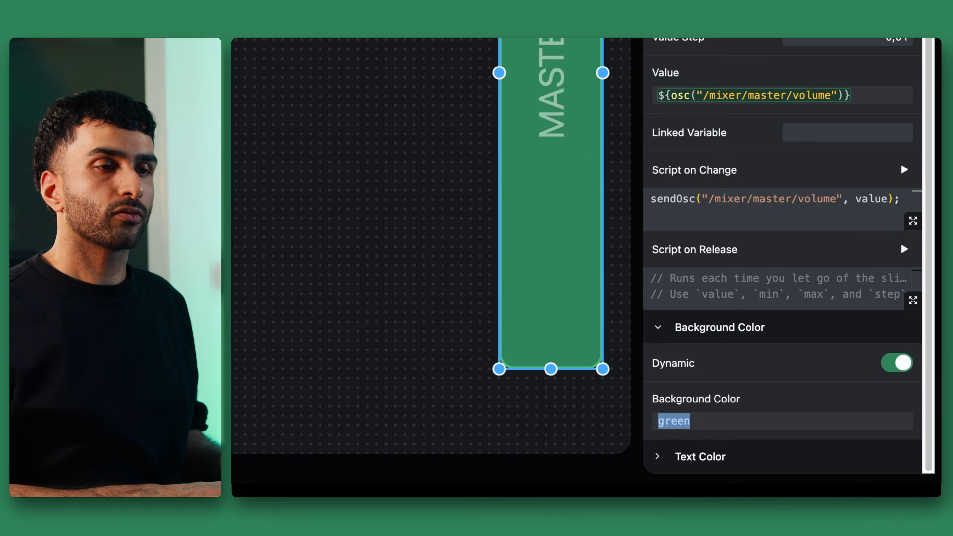
type("white")
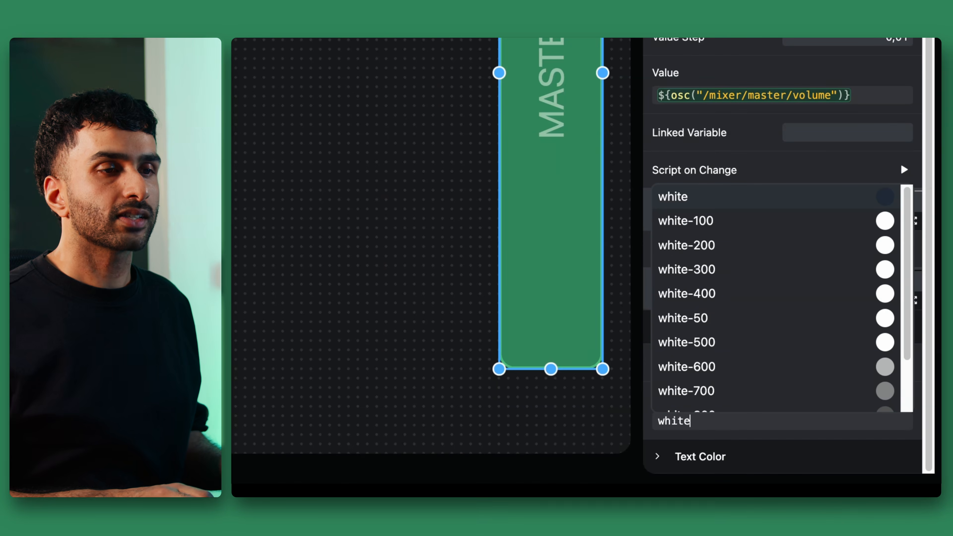
key("Return")
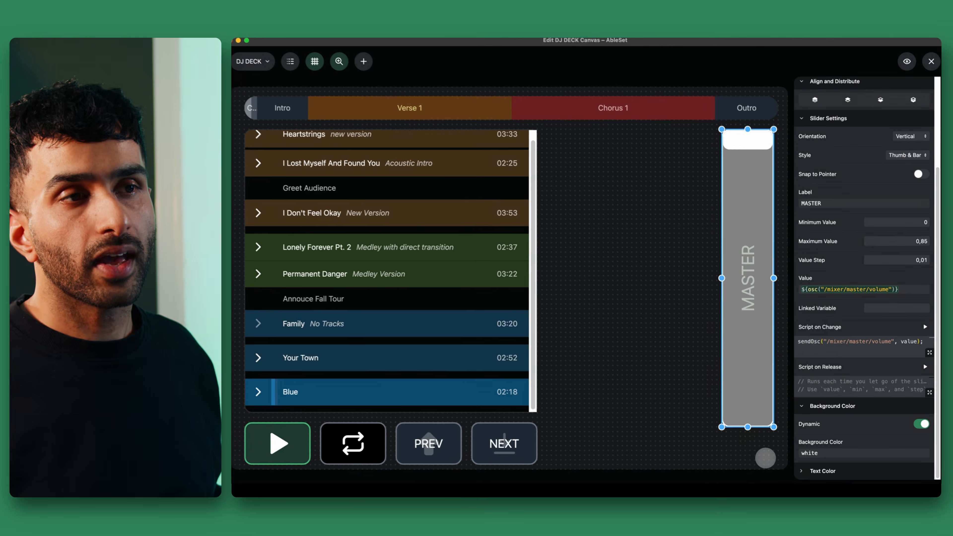
Step: Duplicate the MASTER slider, place the copy just right of the setlist, and shorten it to less than half its height
left_click(745, 272)
key("super+d")
left_click_drag(745, 272, 577, 271)
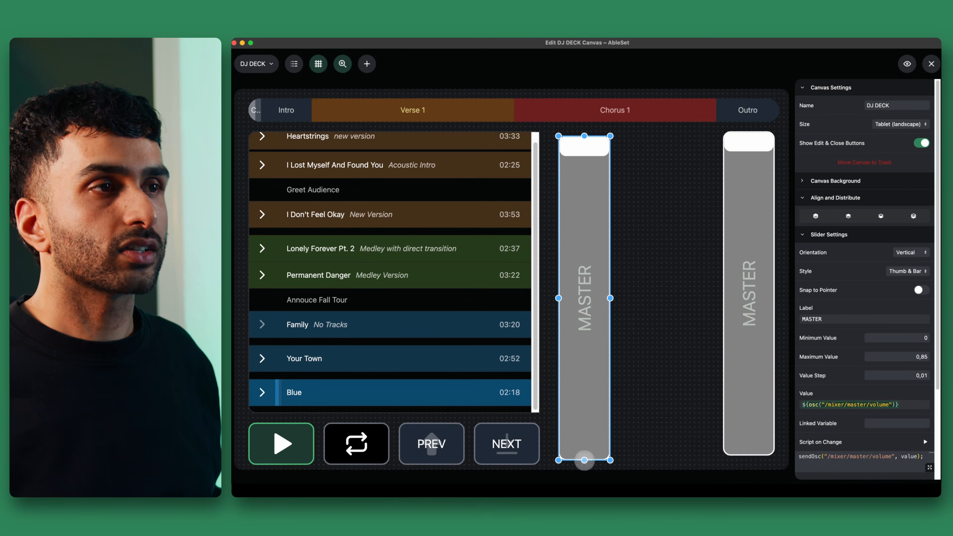
left_click_drag(593, 459, 584, 272)
Step: Label the shortened slider "DRUMS" and set its background color to orange
double_click(828, 318)
type("DRUMS")
scroll(863, 338, "down", 5)
type("orange")
left_click(853, 468)
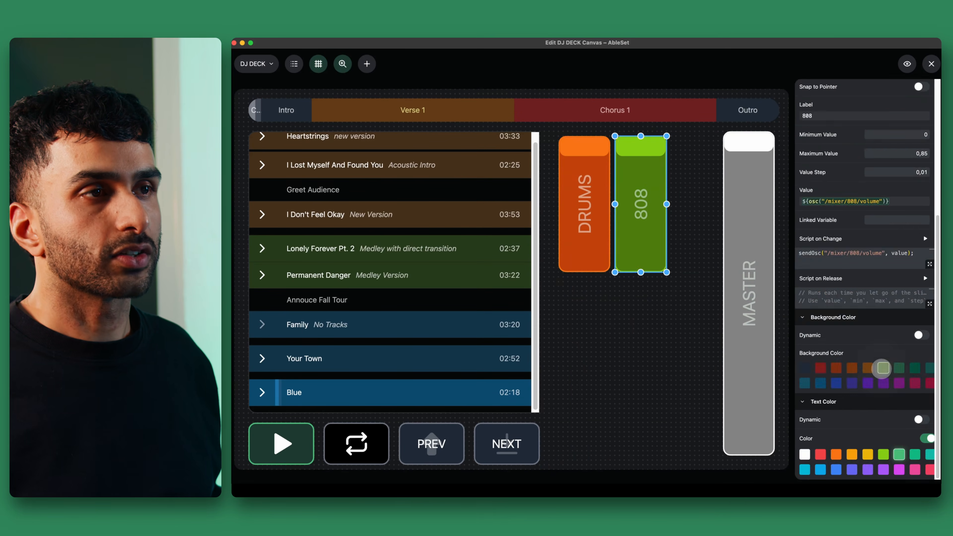
Step: Duplicate the green 808 slider and place the copy directly to its right
left_click(644, 223)
key("super+d")
left_click_drag(644, 223, 699, 222)
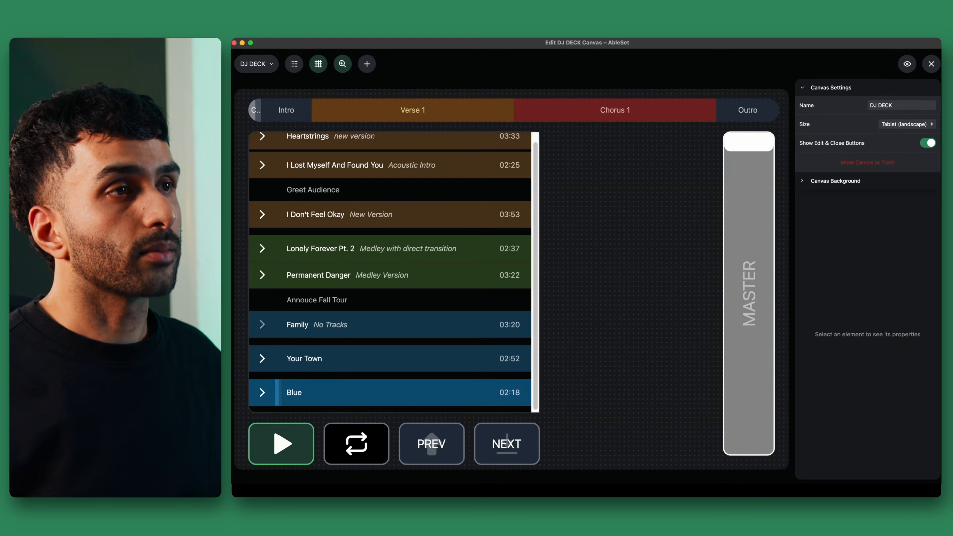
Step: Add a Button element in the space between the setlist and the MASTER slider and label it "M"
double_click(574, 161)
type("bu")
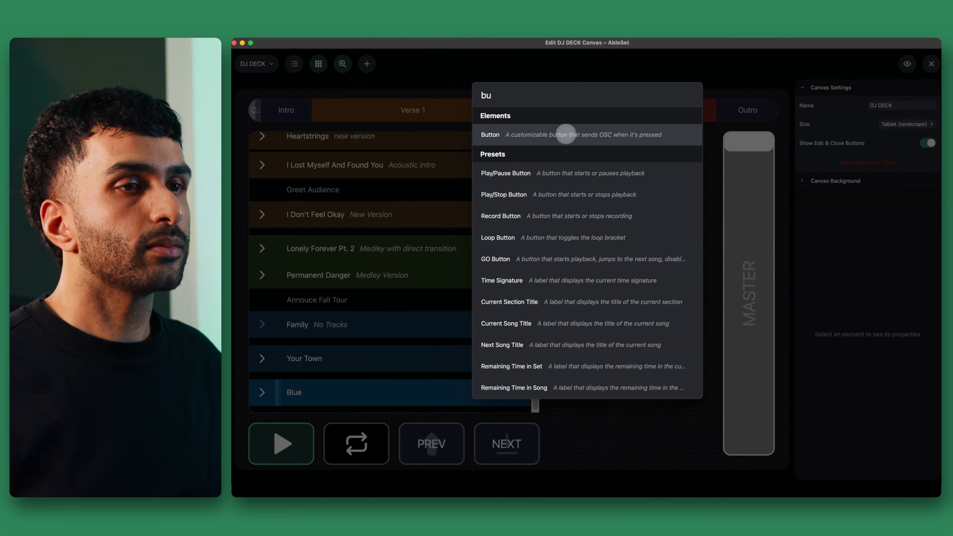
left_click(565, 133)
left_click_drag(516, 254, 638, 222)
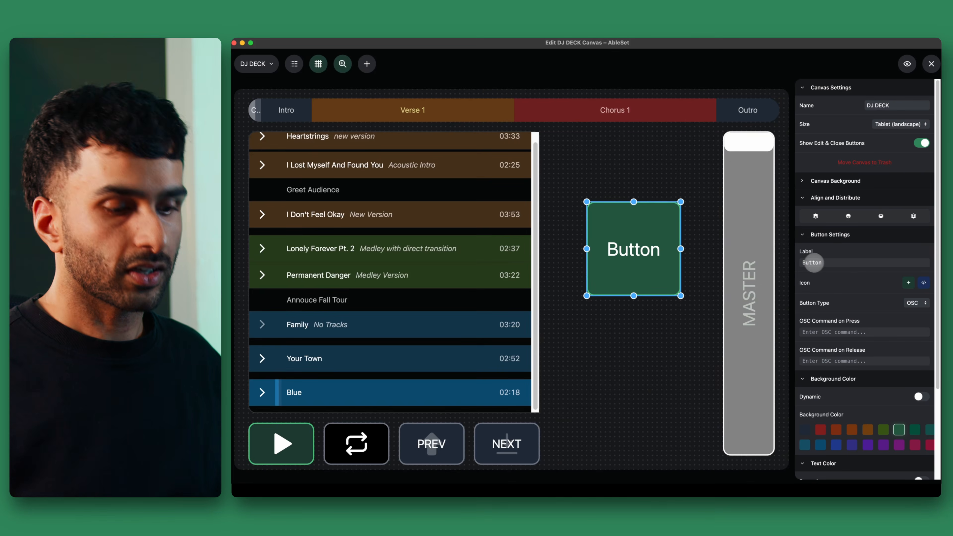
double_click(817, 263)
scroll(817, 263, "down", 3)
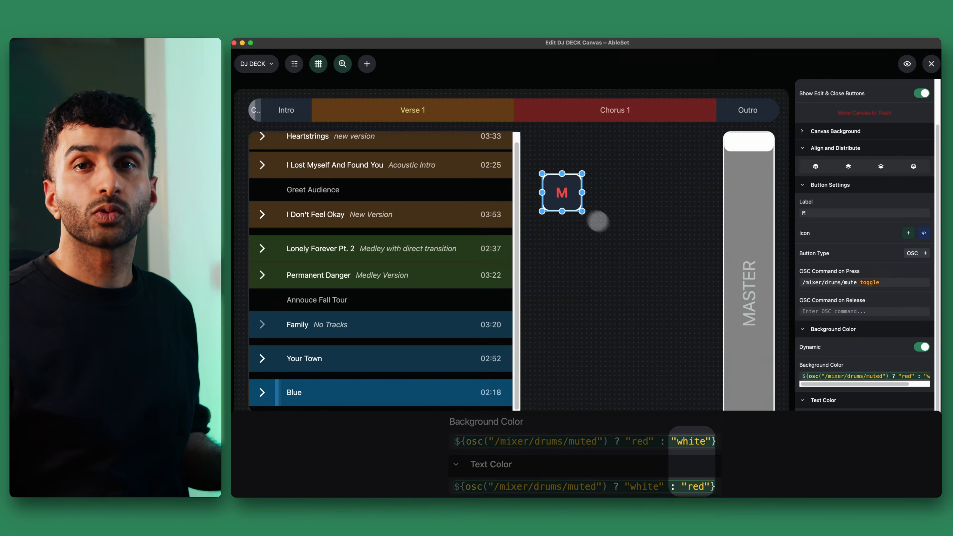
Step: Test the M button by toggling the drums mute on and off
left_click(566, 196)
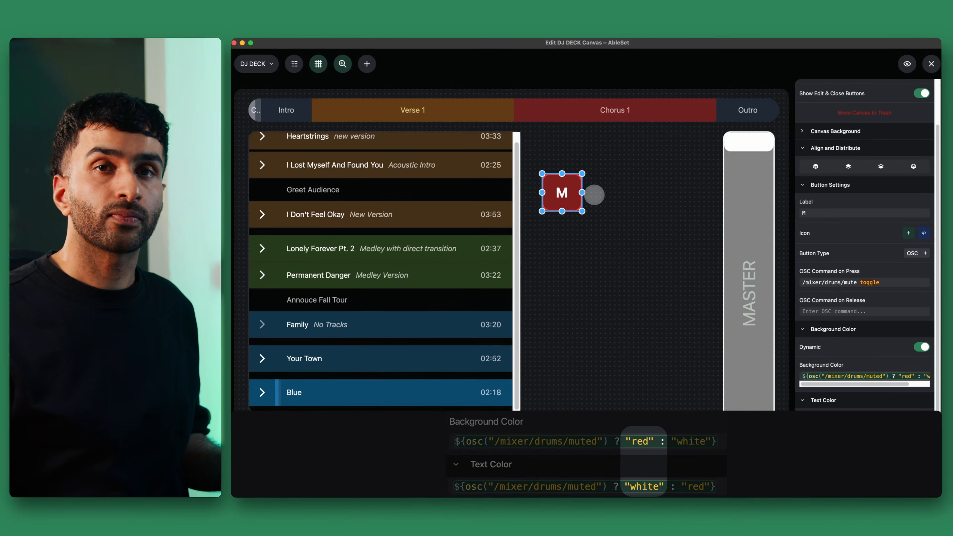
left_click(556, 191)
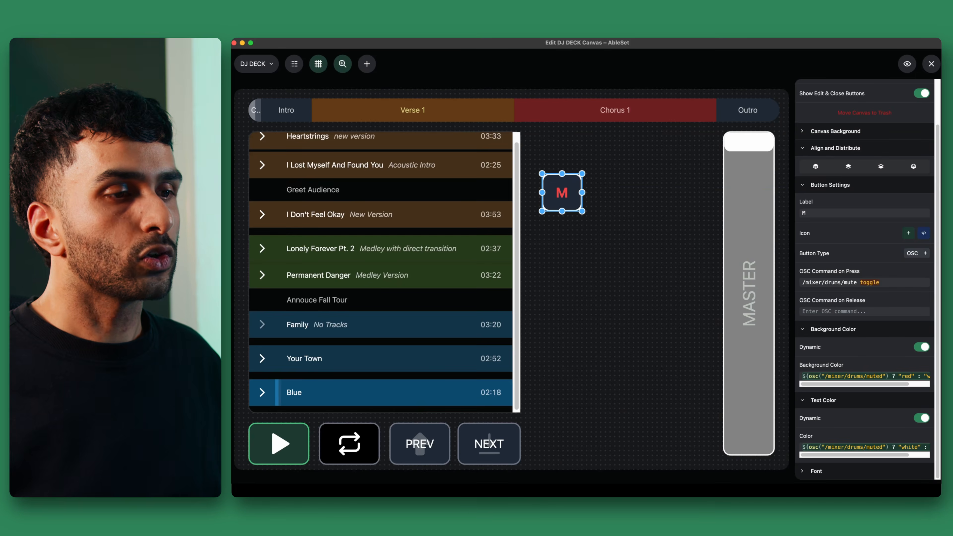
Step: Add a second Button element directly below the M button, shrink it to match, and label it "S"
key("super+k")
type("bu")
left_click(547, 138)
left_click_drag(496, 279, 572, 267)
left_click_drag(637, 315, 582, 258)
type("S")
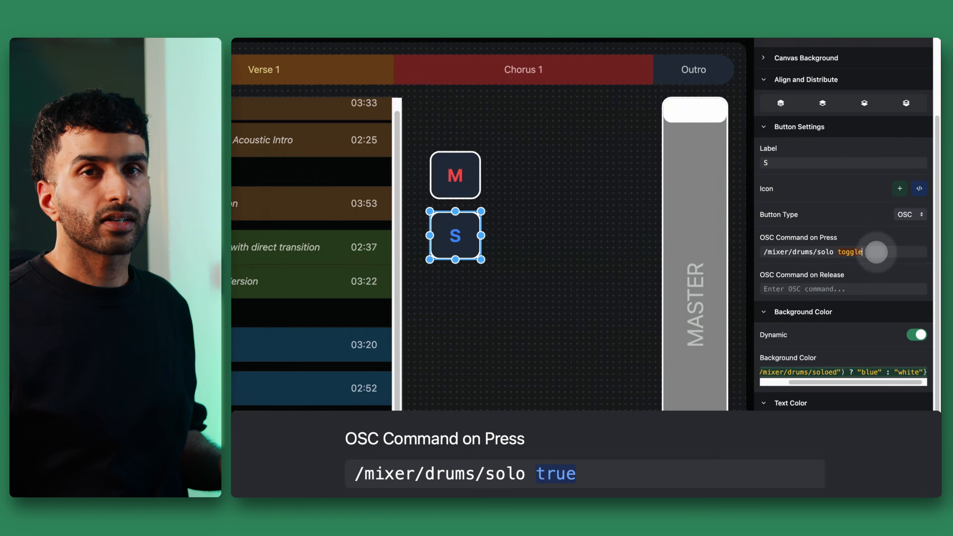
Step: Change the S button's OSC command on press to "/mixer/drums/solo true"
key("BackSpace")
key("BackSpace")
key("BackSpace")
type("rue")
Step: Copy the S button's press command into its OSC command on release and change it to "/mixer/drums/solo false"
key("super+a")
key("super+c")
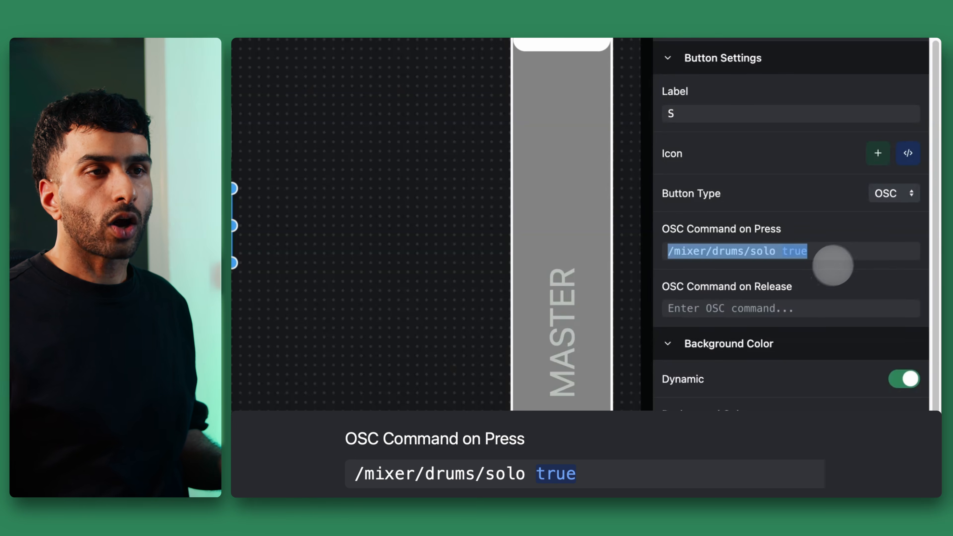
left_click(780, 310)
key("super+v")
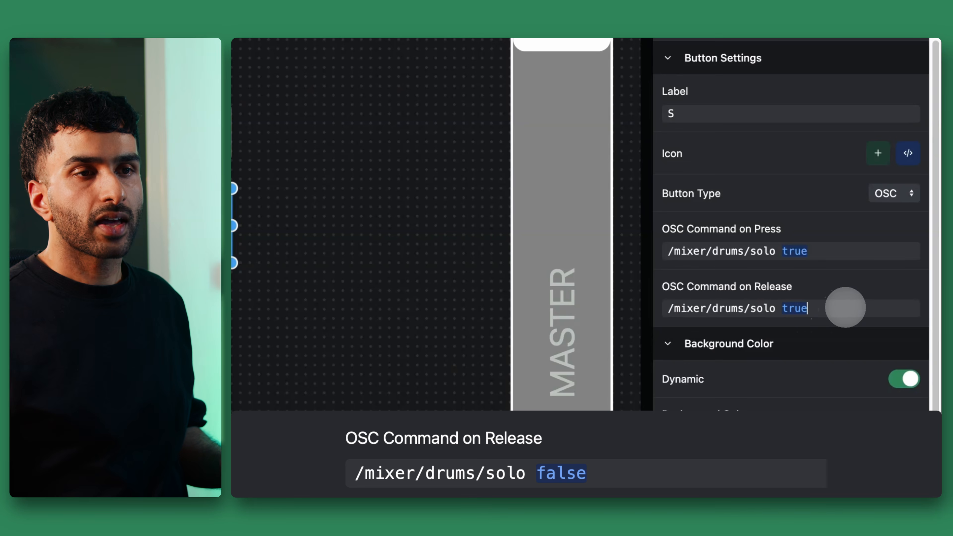
key("BackSpace")
key("BackSpace")
key("BackSpace")
key("BackSpace")
type("fals")
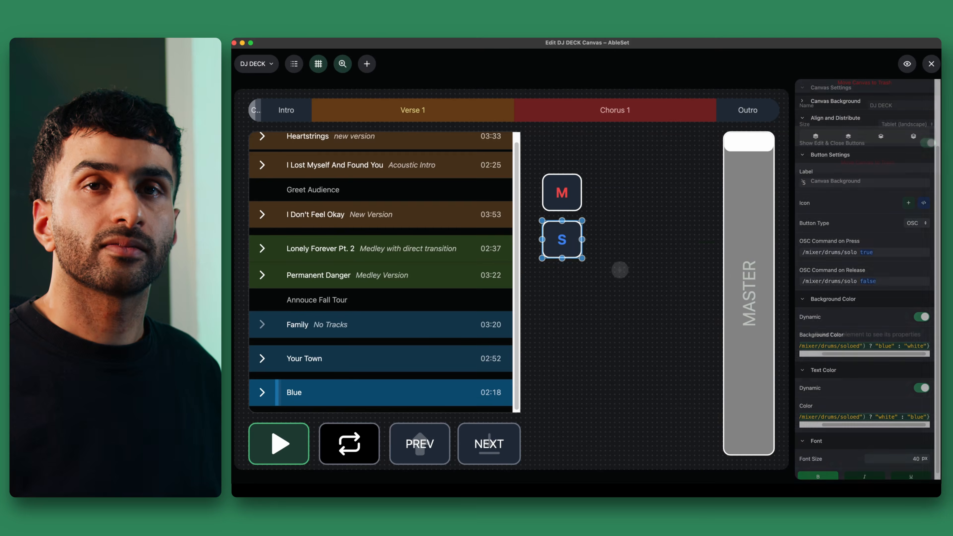
Step: Add a Label element directly above the M button and set its text to "DRUMS"
double_click(620, 269)
type("lab")
left_click(564, 136)
left_click(563, 155)
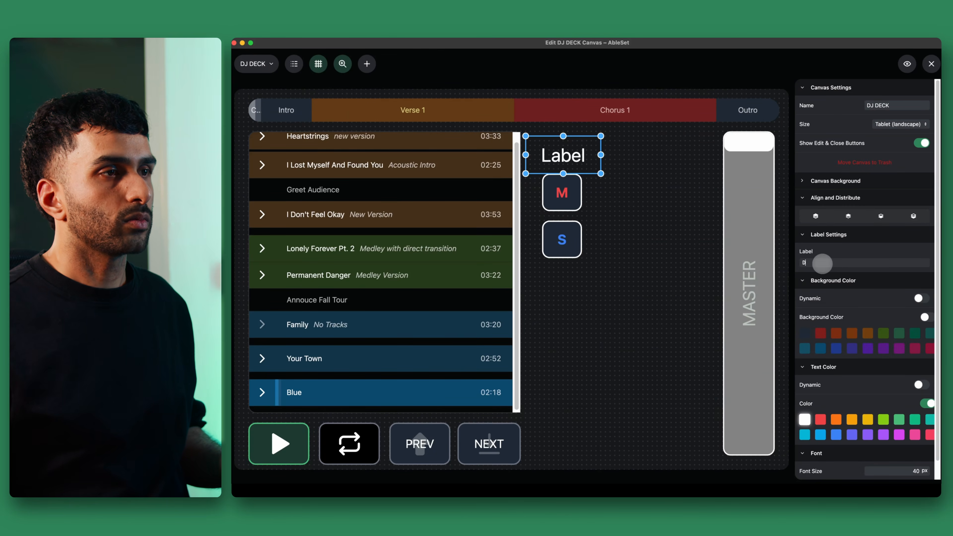
Step: Duplicate the DRUMS label with its M and S buttons to the right and relabel the copy "808"
left_click_drag(656, 264, 639, 156)
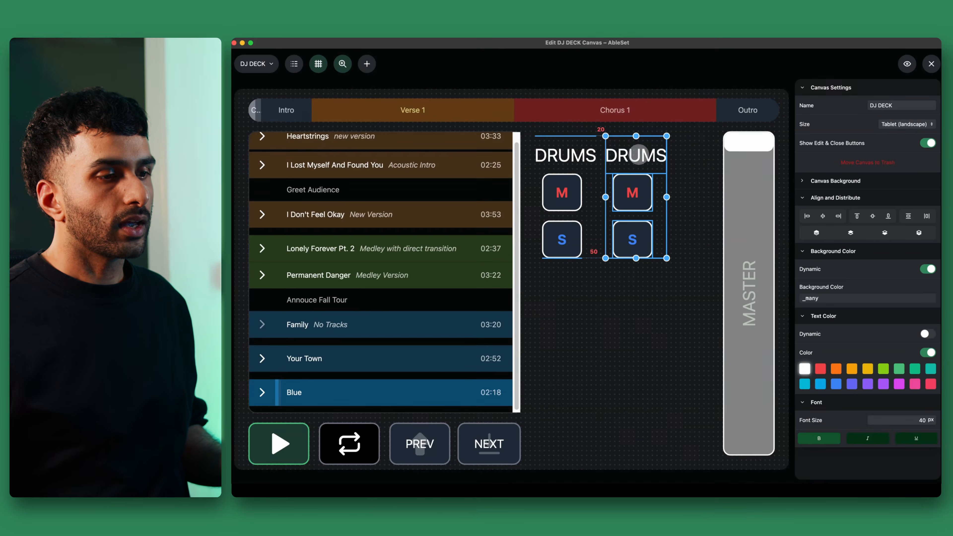
left_click(639, 160)
double_click(821, 263)
type("808")
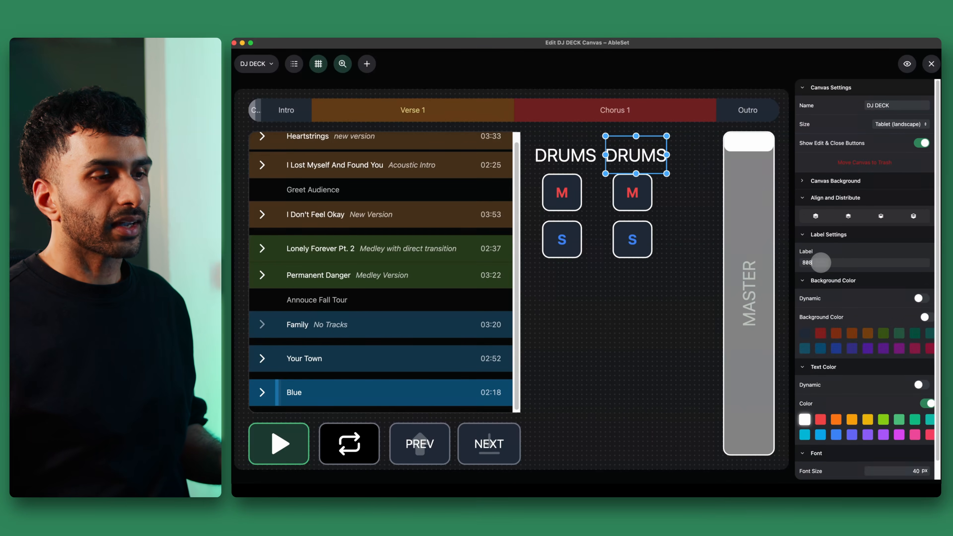
Step: Replace "drums" with "808" in the copied M button's press command and dynamic color expression
left_click(643, 192)
double_click(833, 332)
type("808")
scroll(832, 332, "down", 3)
double_click(854, 412)
type("808")
Step: Replace "drums" with "808" in the copied S button's dynamic background color and text color expressions
left_click(635, 240)
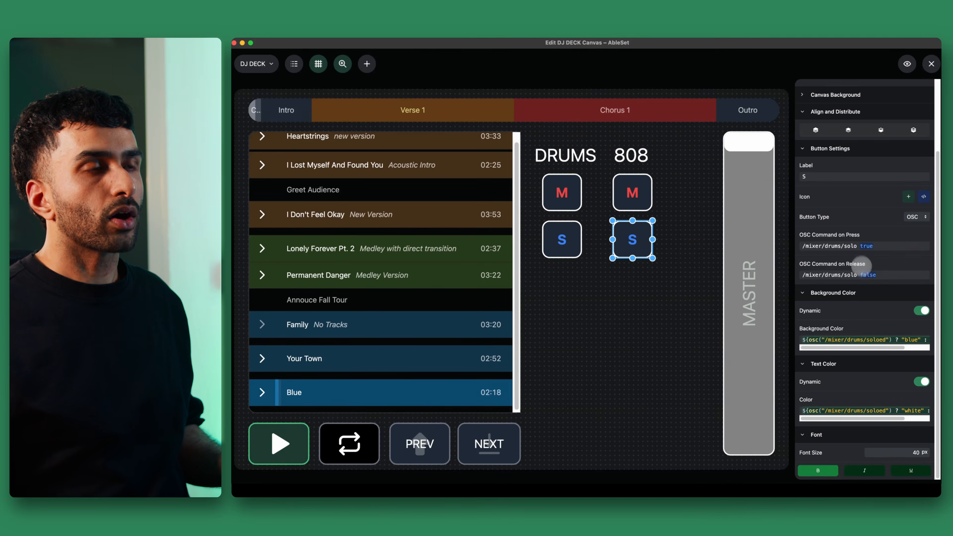
double_click(856, 339)
type("808")
double_click(854, 410)
type("808")
Step: Duplicate the 808 label and its buttons beside the MASTER slider and relabel the copy "SYNTH"
left_click_drag(675, 272, 604, 139)
left_click_drag(629, 188, 680, 188)
left_click_drag(659, 265, 628, 153)
left_click(683, 156)
double_click(825, 265)
type("synth")
type("SYNTH")
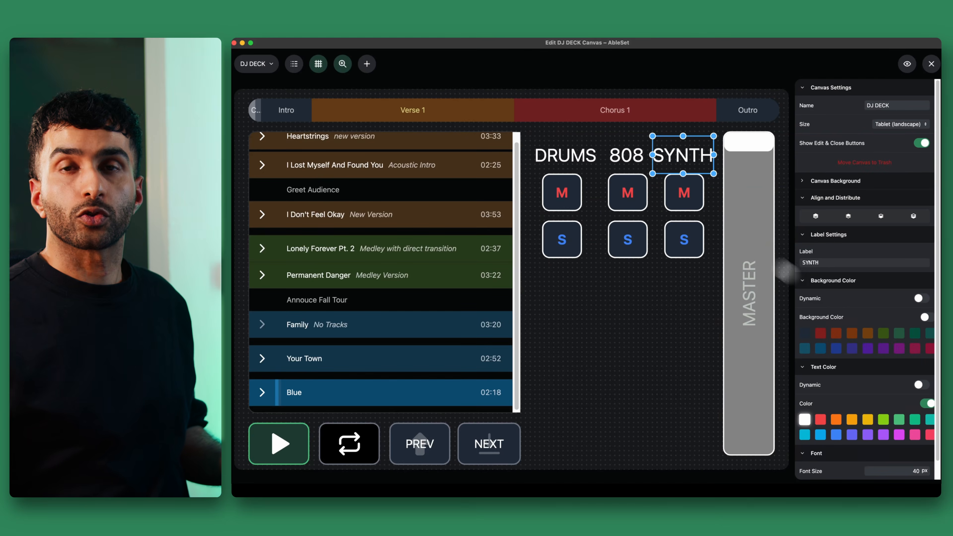
left_click(684, 192)
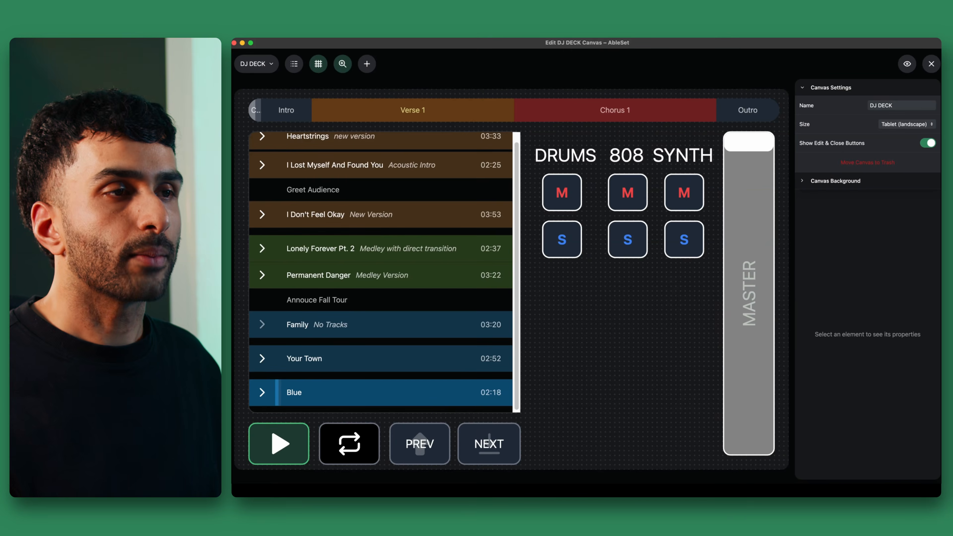
Step: Add a Panel element at the DRUMS label and its M and S buttons and size it to surround them
double_click(621, 318)
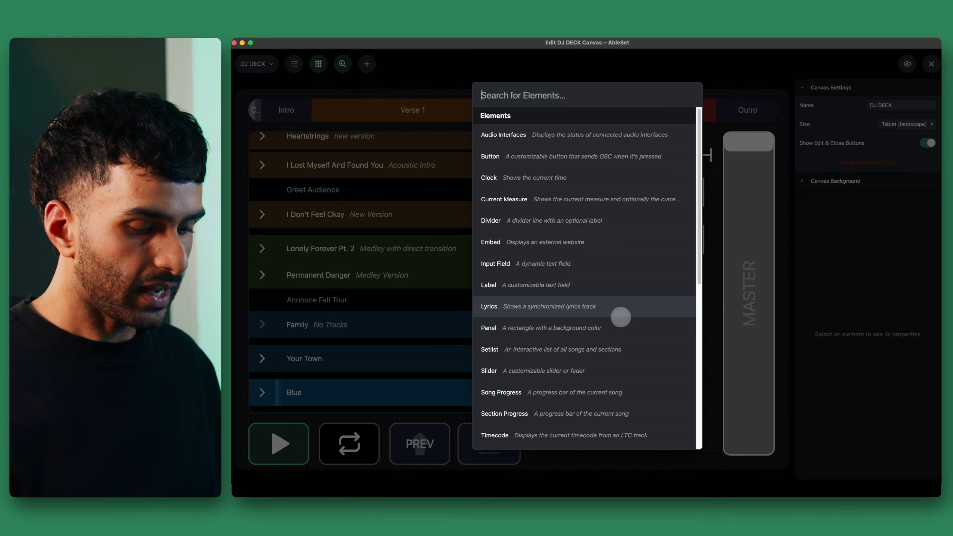
type("panel")
left_click(589, 139)
left_click_drag(547, 284, 565, 178)
left_click(836, 287)
left_click_drag(619, 206, 601, 268)
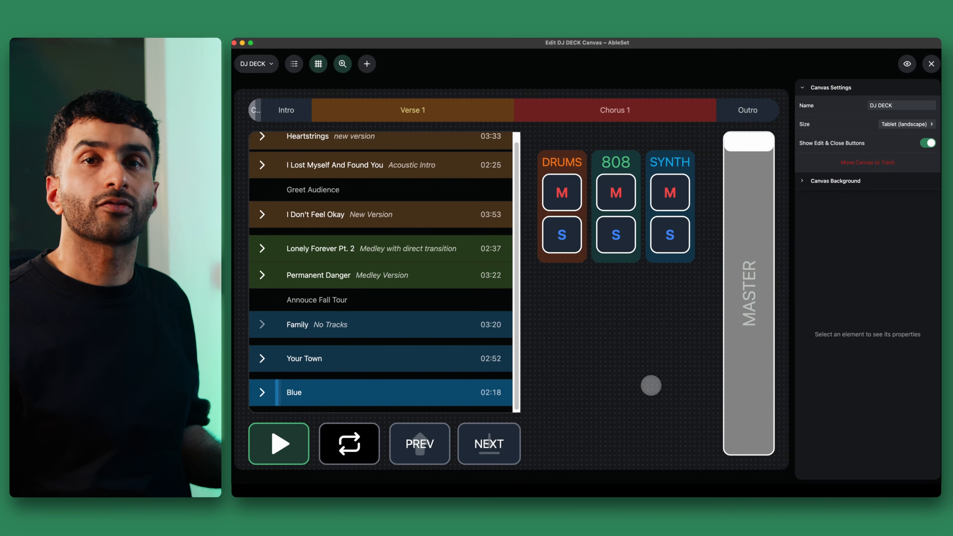
Step: Select the warning label below the track strips and test it by lowering the MASTER slider and returning it to full
left_click(684, 287)
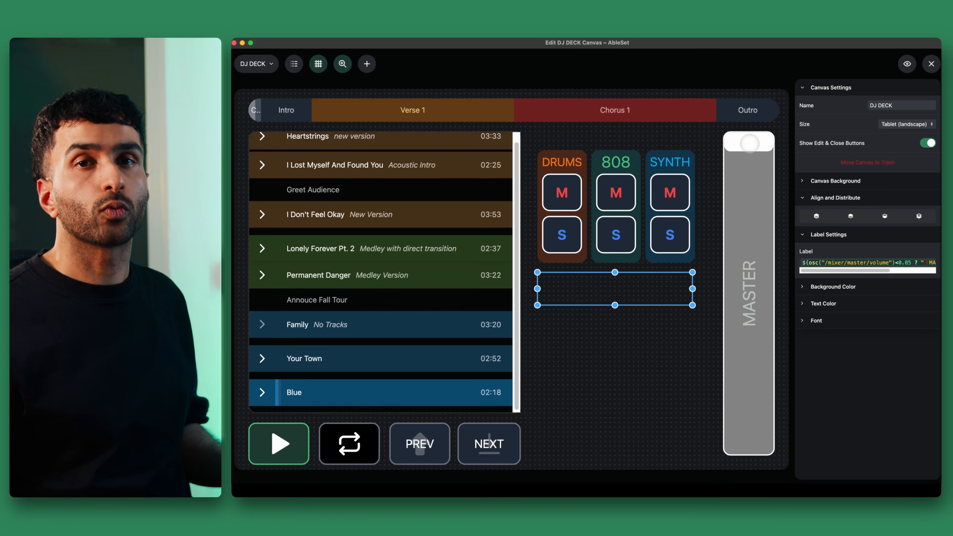
left_click_drag(749, 145, 757, 278)
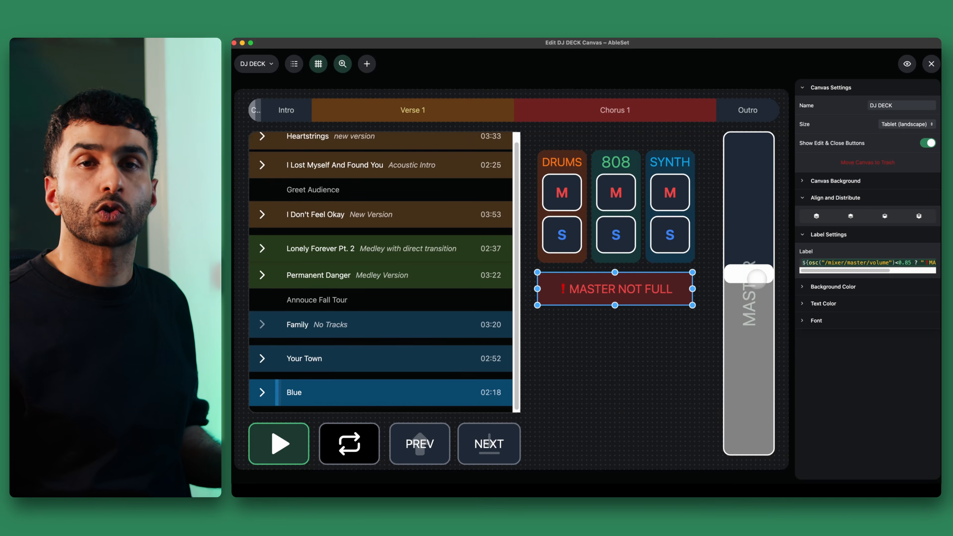
left_click_drag(749, 274, 750, 138)
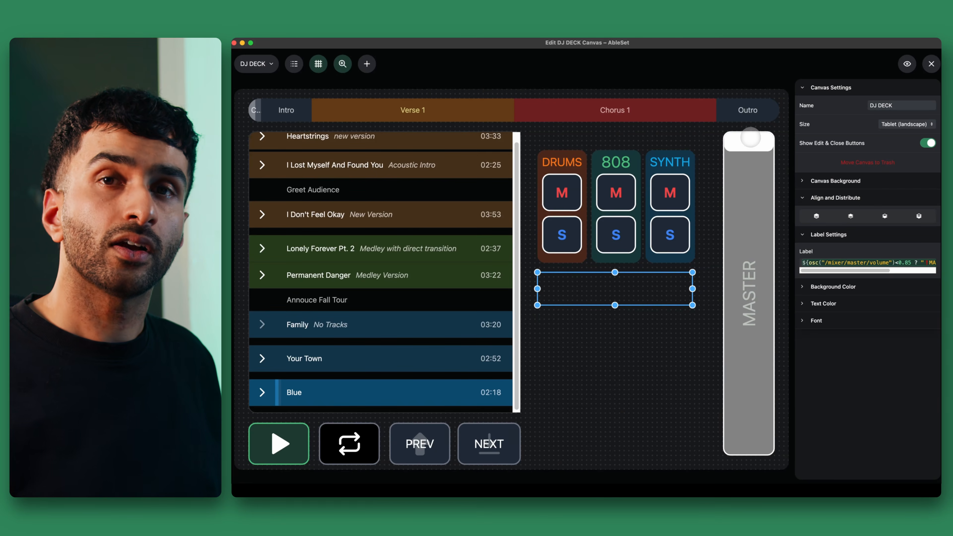
Step: Examine the warning label's full text expression and its background color expression
left_click_drag(848, 270, 895, 269)
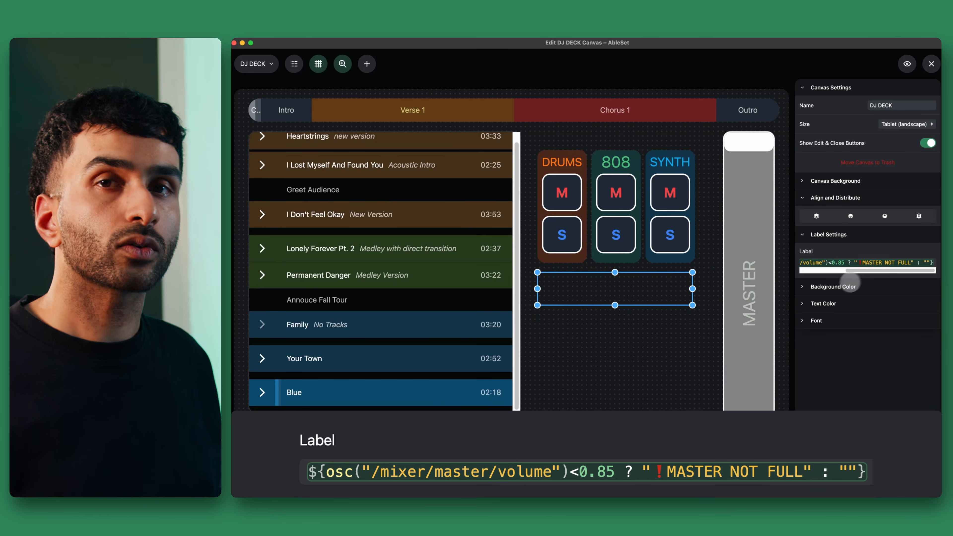
left_click(854, 286)
left_click_drag(893, 343, 931, 341)
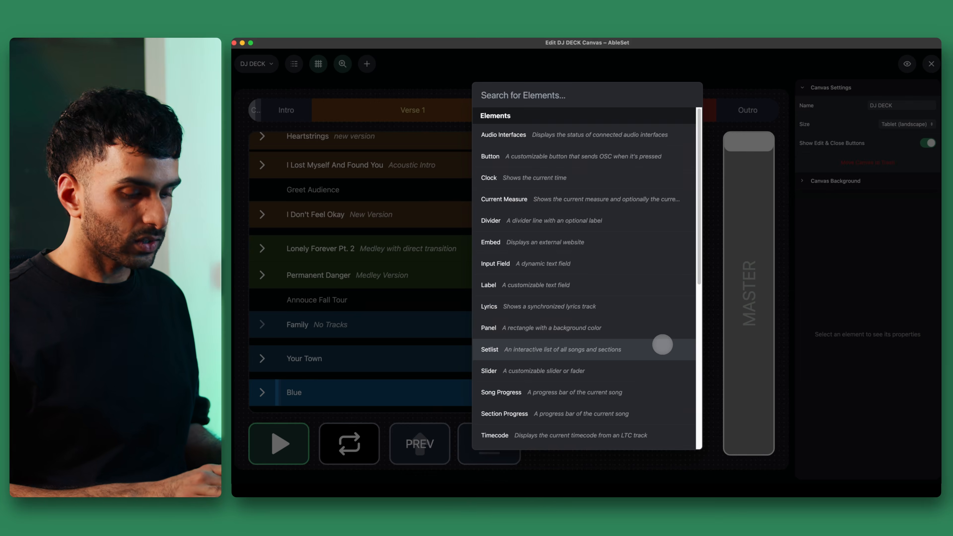
Step: Add a Remaining Time in Song label, shrink it, and place it centered below the track strips
type("remaing")
left_click(570, 157)
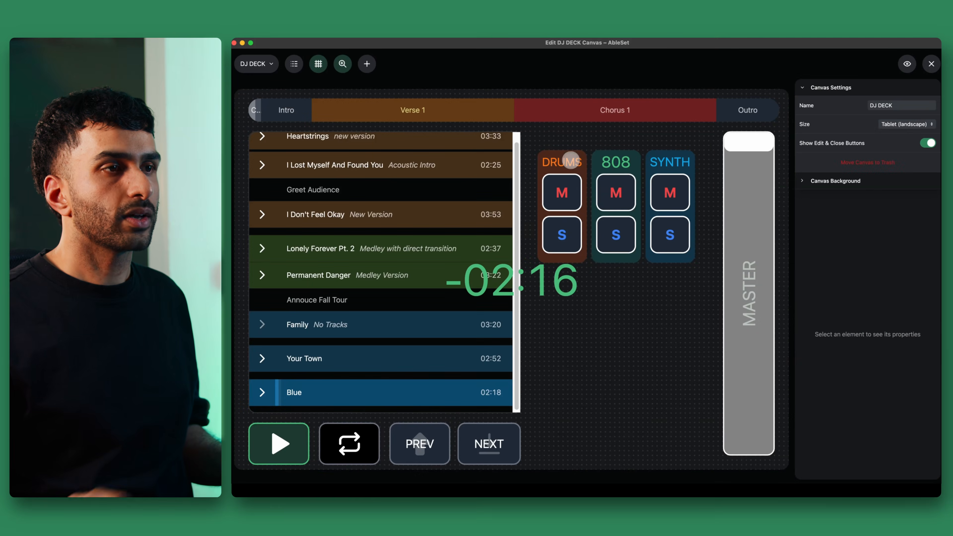
left_click_drag(541, 283, 620, 283)
left_click_drag(694, 245, 618, 279)
left_click_drag(594, 294, 629, 278)
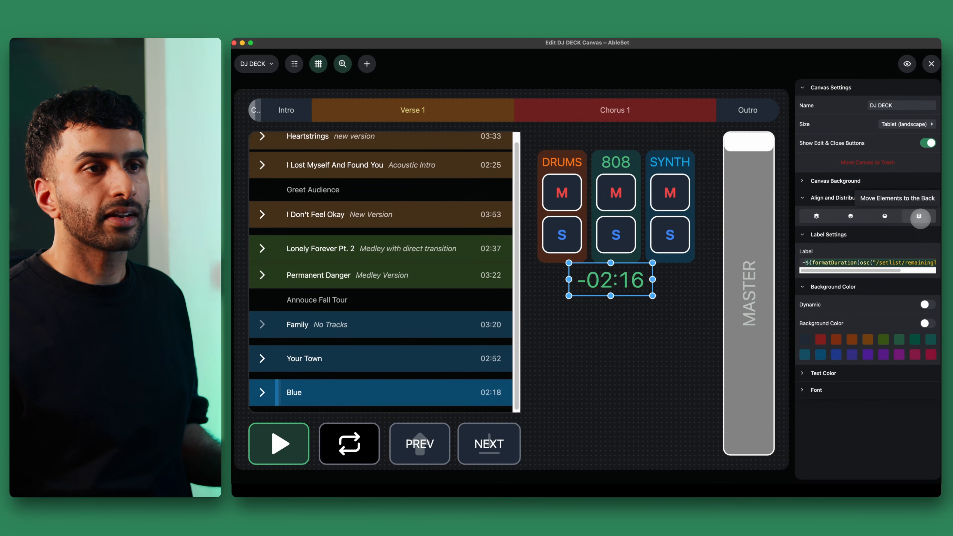
Step: Send the remaining-time label to the back and lower the MASTER slider to about half to test the warning over it
left_click(920, 216)
left_click_drag(749, 143, 748, 300)
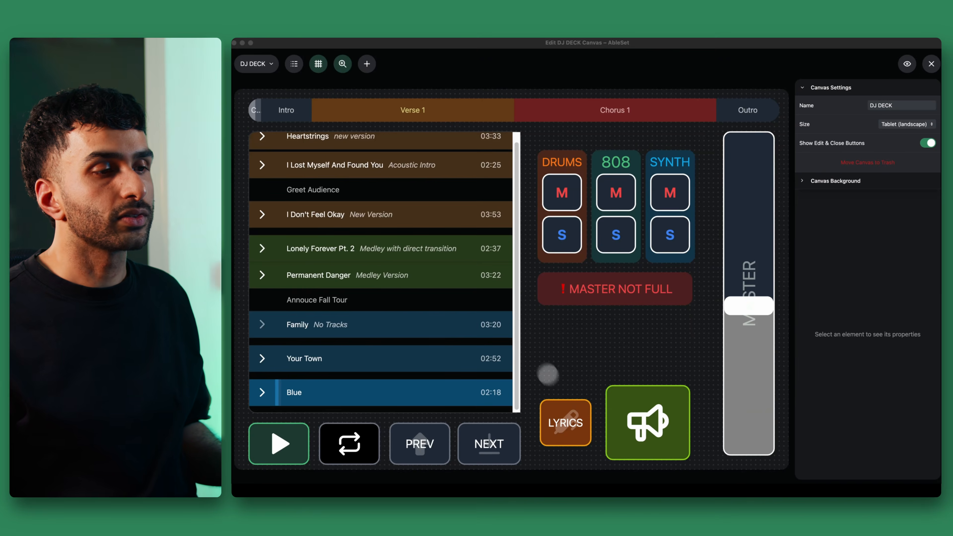
Step: Select the LYRICS button and choose Link as its button type
left_click(568, 406)
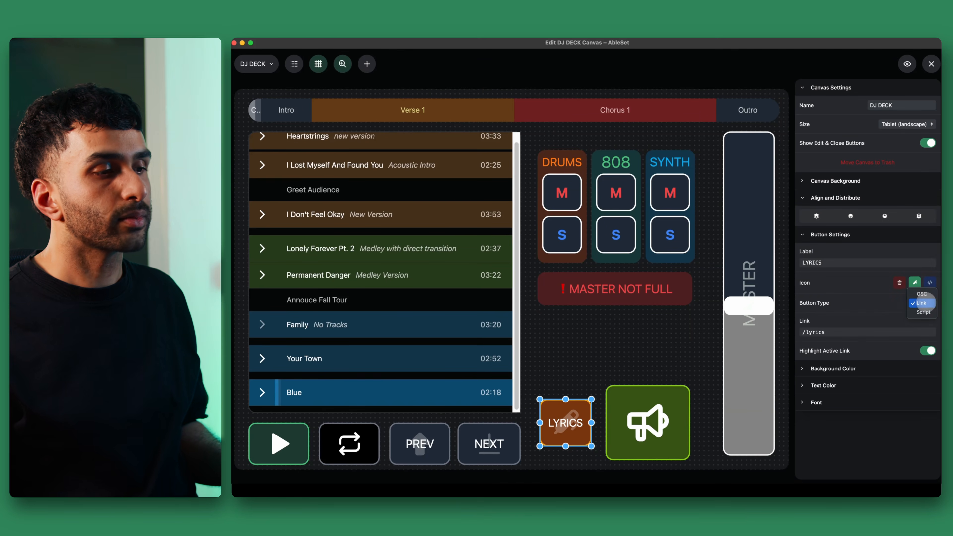
left_click(927, 304)
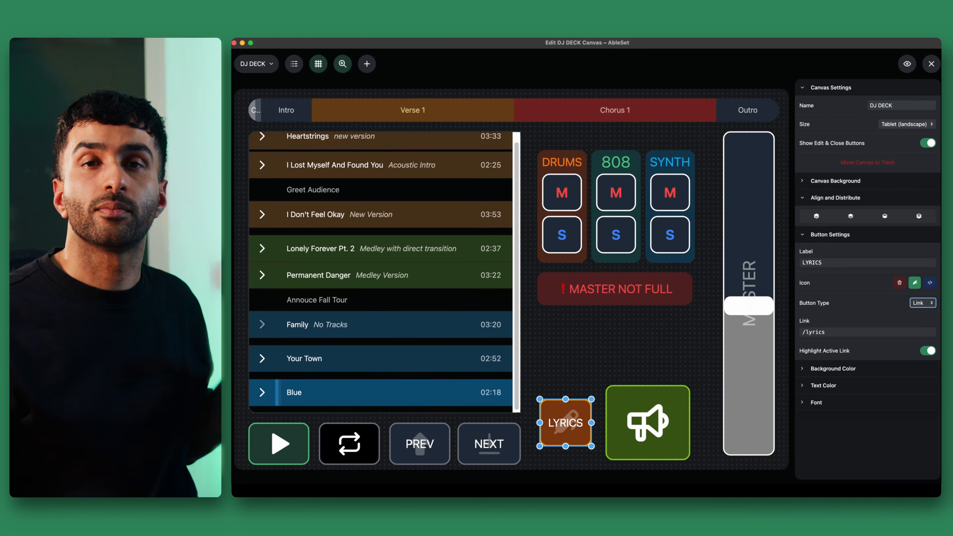
Step: Set the green megaphone button's type to Script
left_click(676, 411)
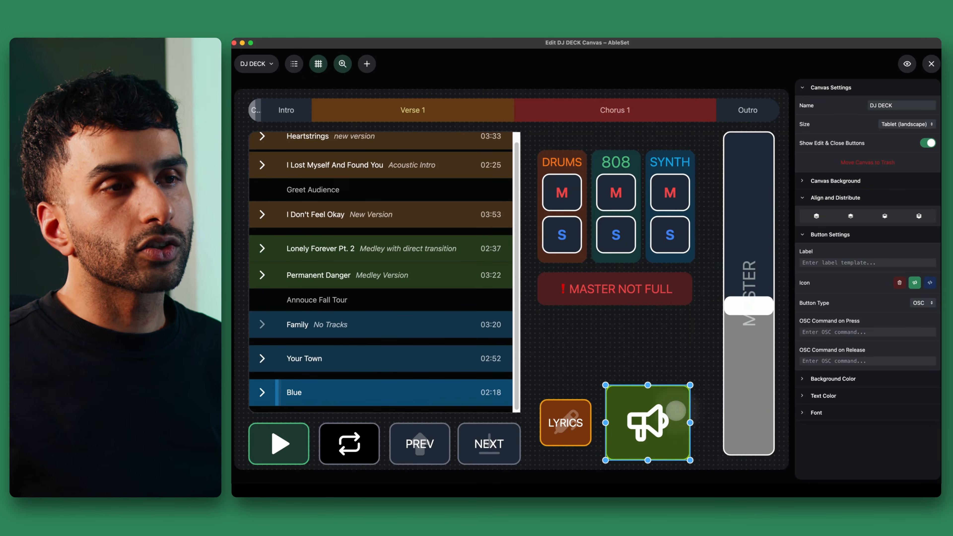
left_click(923, 303)
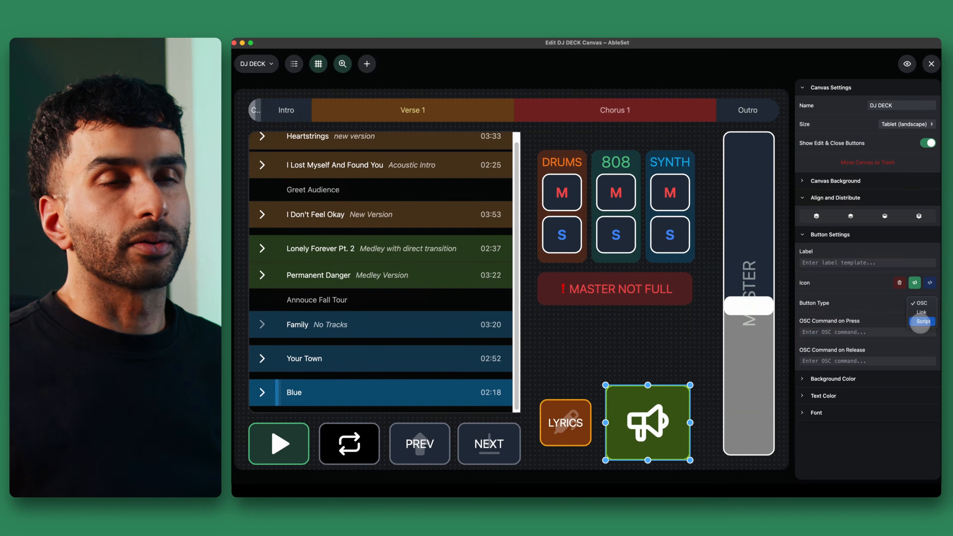
left_click(920, 322)
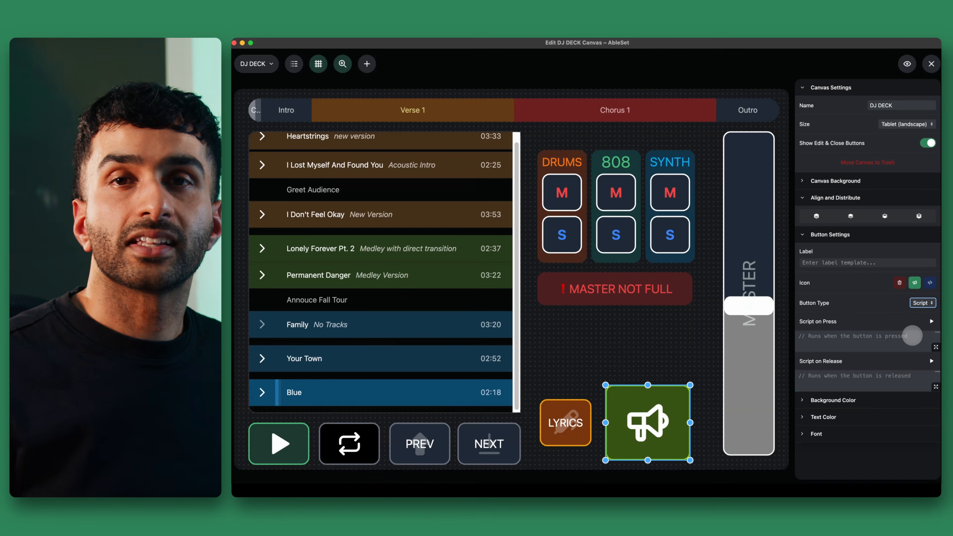
Step: Set the megaphone button's Script on Press to sendMidiNote("IAC Bus 1",10,36) and briefly preview the canvas outside edit mode
left_click(912, 335)
type("send")
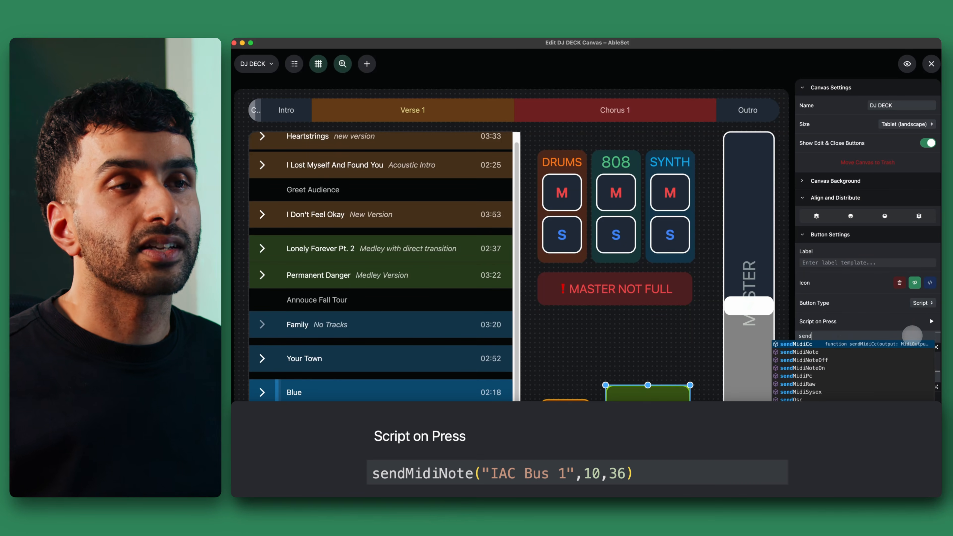
key("Down")
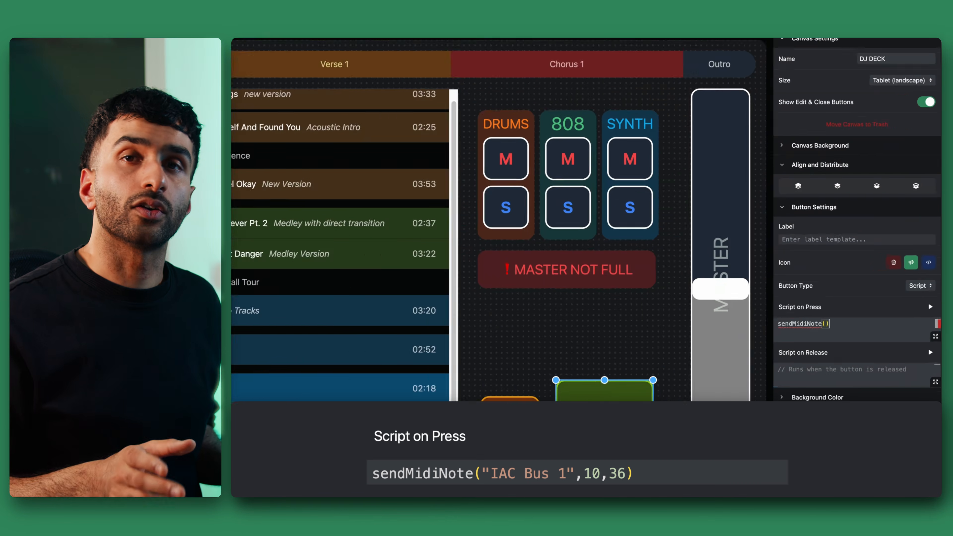
type("IAC")
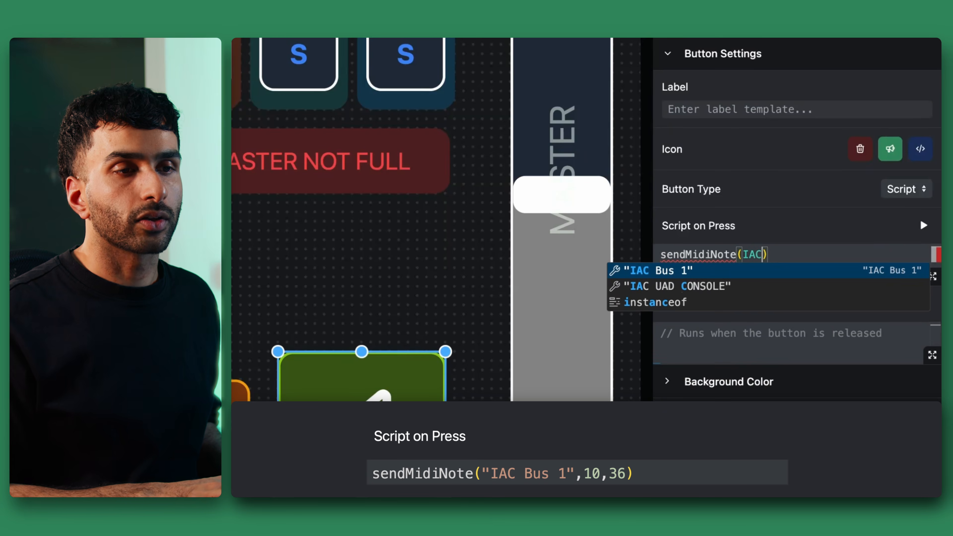
key("Return")
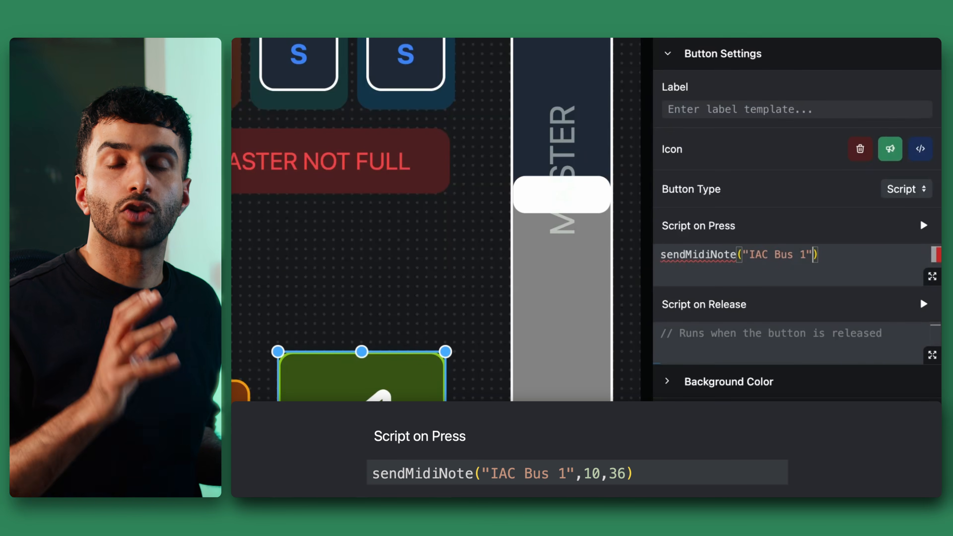
type(",10")
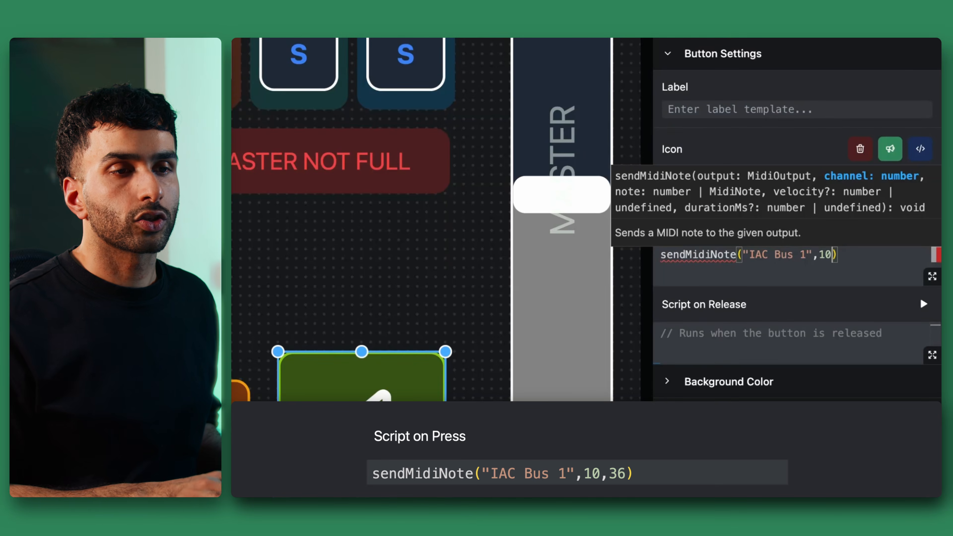
type(",36")
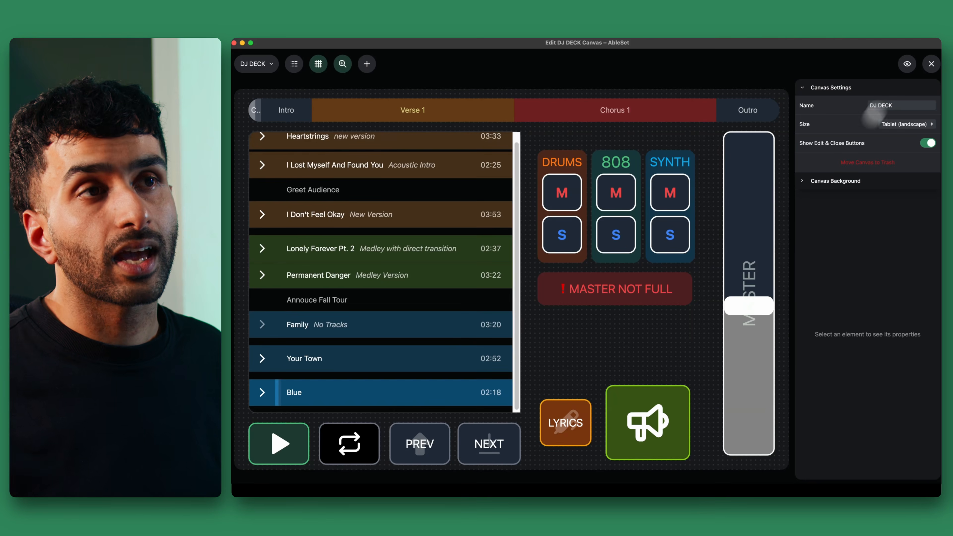
left_click(908, 63)
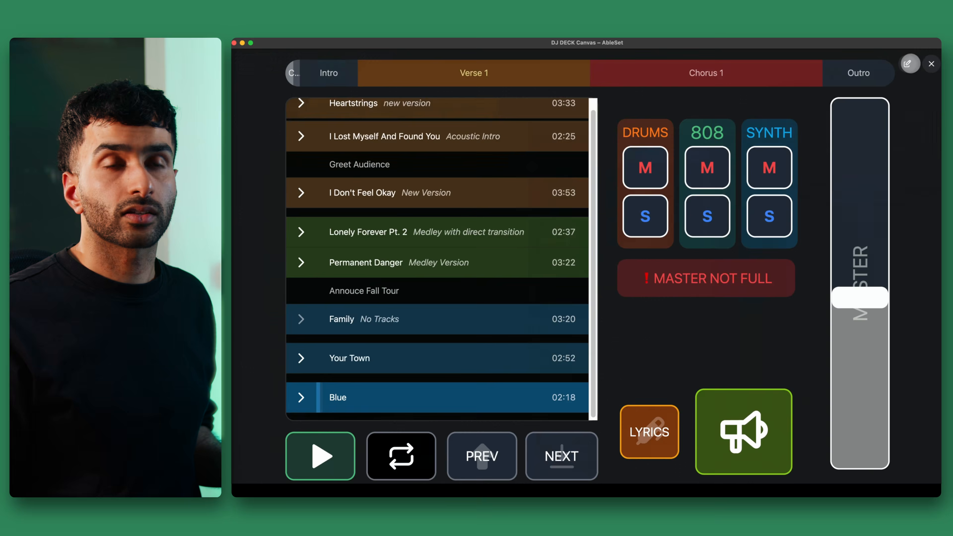
left_click(908, 64)
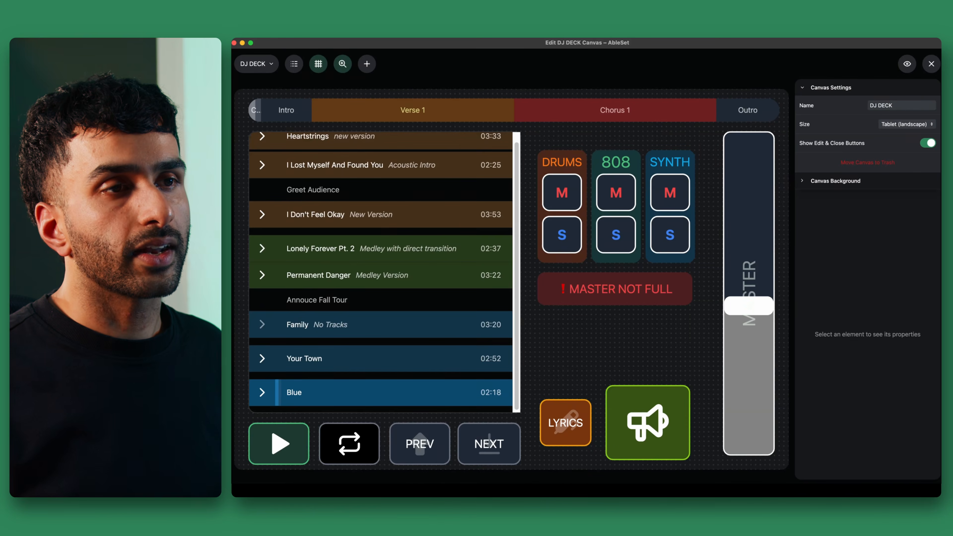
Step: Add a slider between the warning and the megaphone button, make it horizontal with the Thumb style, and enlarge it
key("super+k")
type("slider")
left_click(594, 135)
left_click_drag(516, 276, 601, 327)
left_click(907, 244)
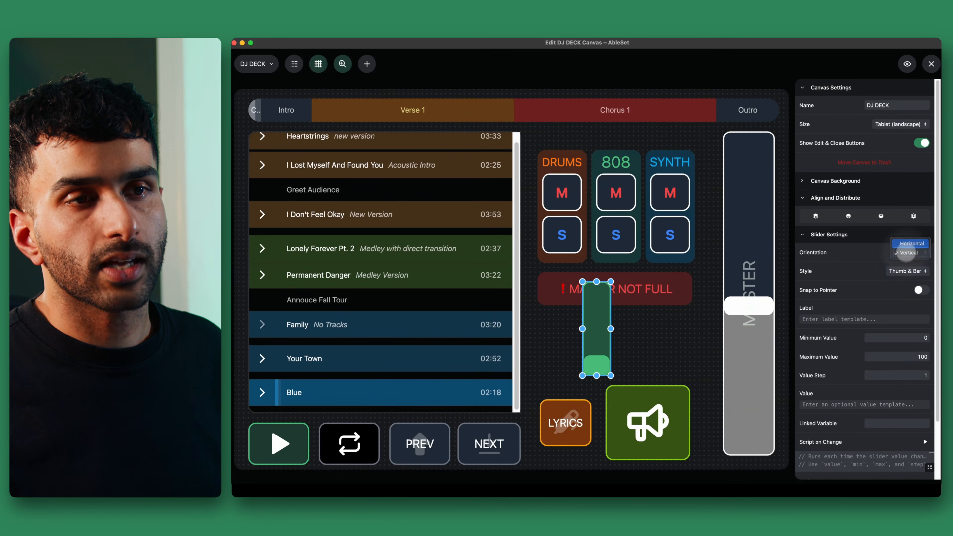
left_click(906, 270)
left_click(898, 283)
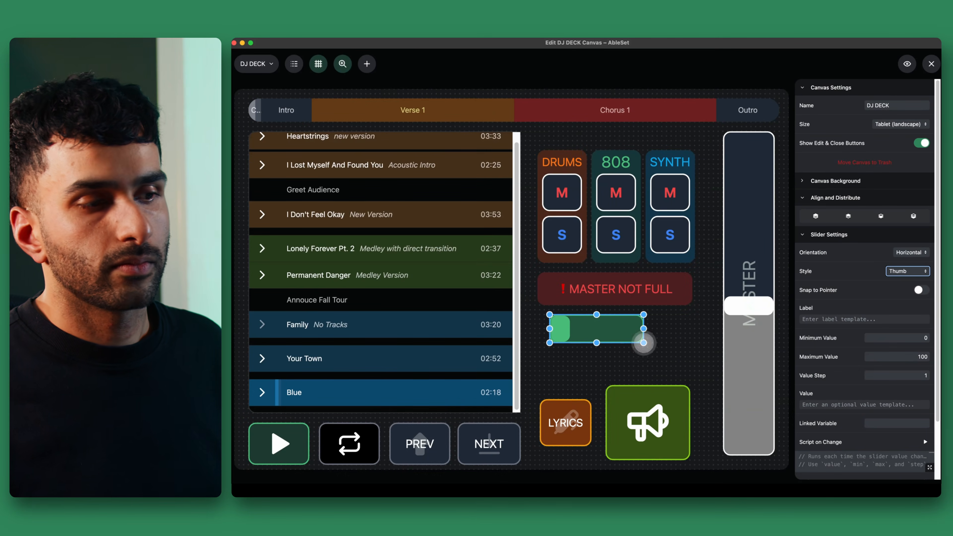
left_click_drag(644, 343, 696, 366)
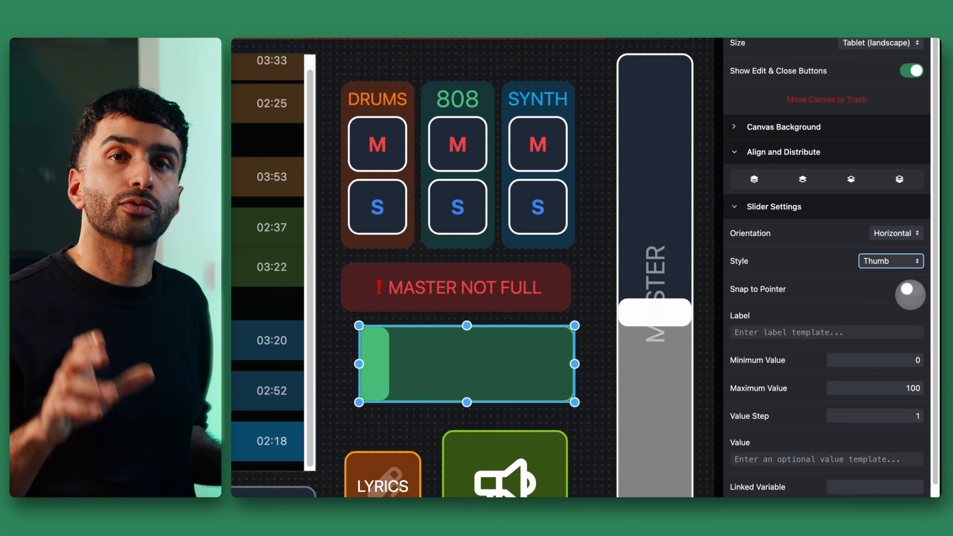
Step: Try the slider with Snap to Pointer on at several positions, and with it off by moving the thumb
left_click(911, 290)
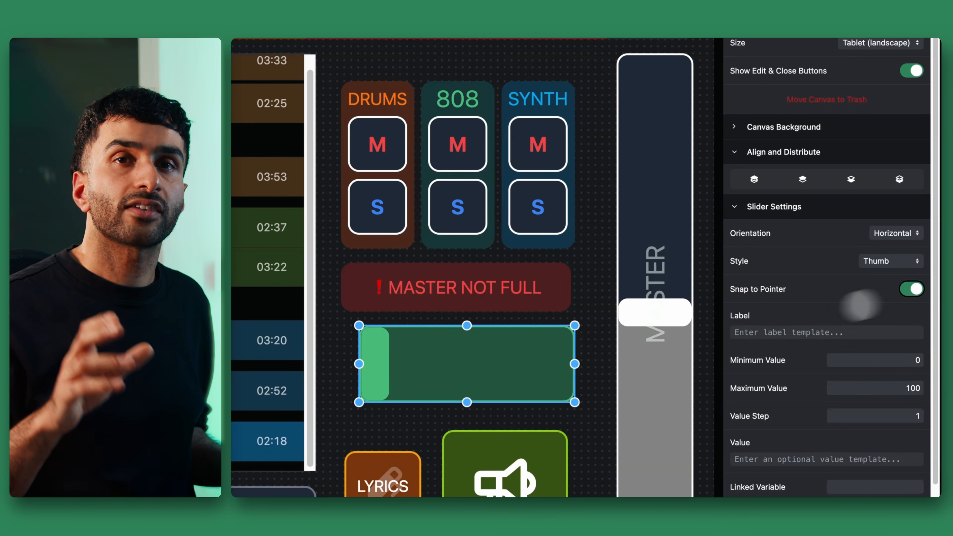
left_click(540, 364)
left_click(442, 365)
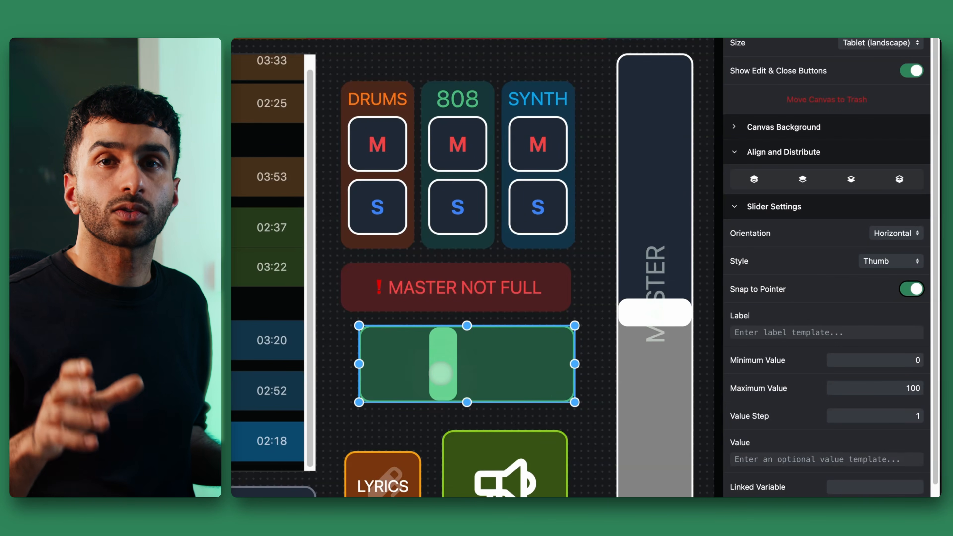
left_click(520, 366)
left_click(912, 289)
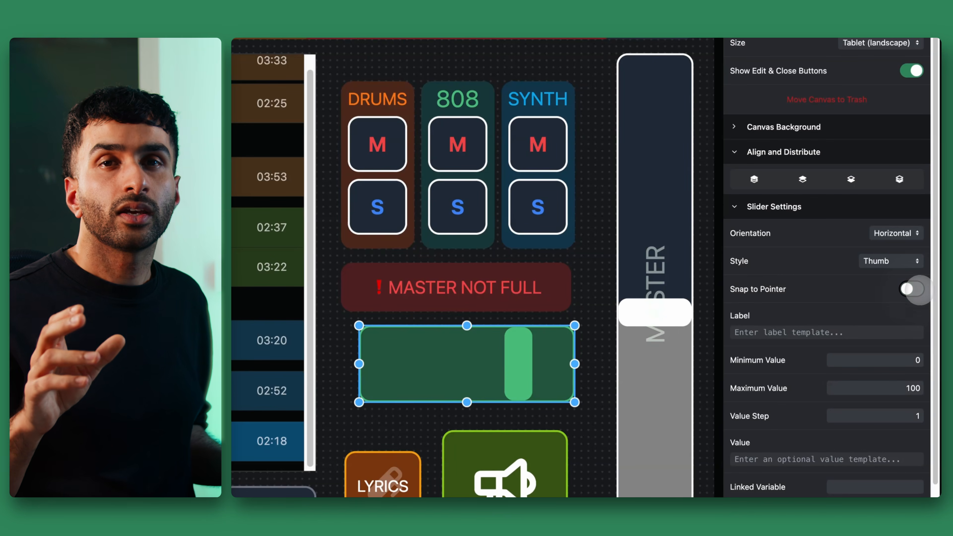
left_click_drag(398, 364, 357, 384)
Step: Label the horizontal slider "AutoTune Mix" and set its maximum value to 127
left_click(773, 334)
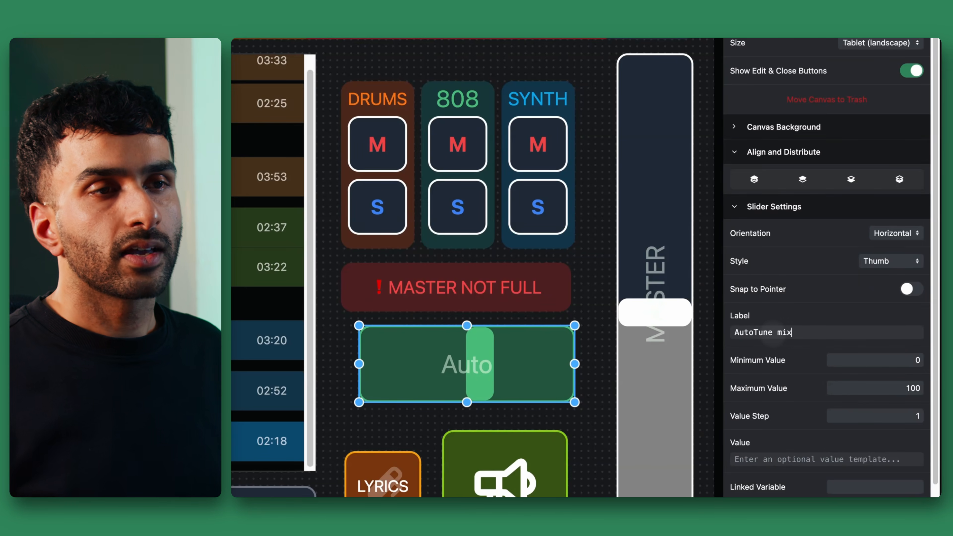
scroll(776, 333, "down", 3)
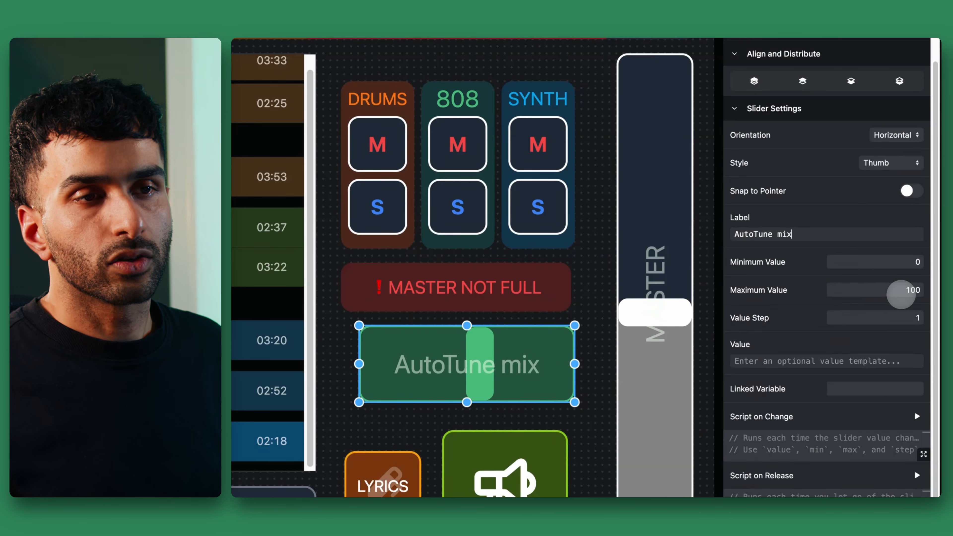
left_click(901, 294)
type("127")
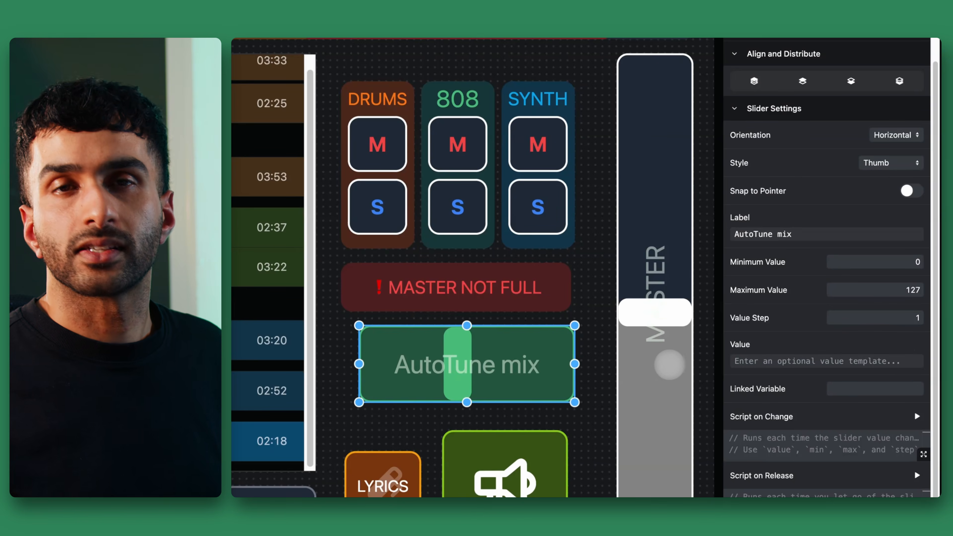
left_click(784, 234)
key("BackSpace")
type("M")
Step: Set the AutoTune Mix slider's Script on Change to sendMidiCc("IAC Bus 1",16,102,value)
left_click(784, 445)
type("sendMidiCc")
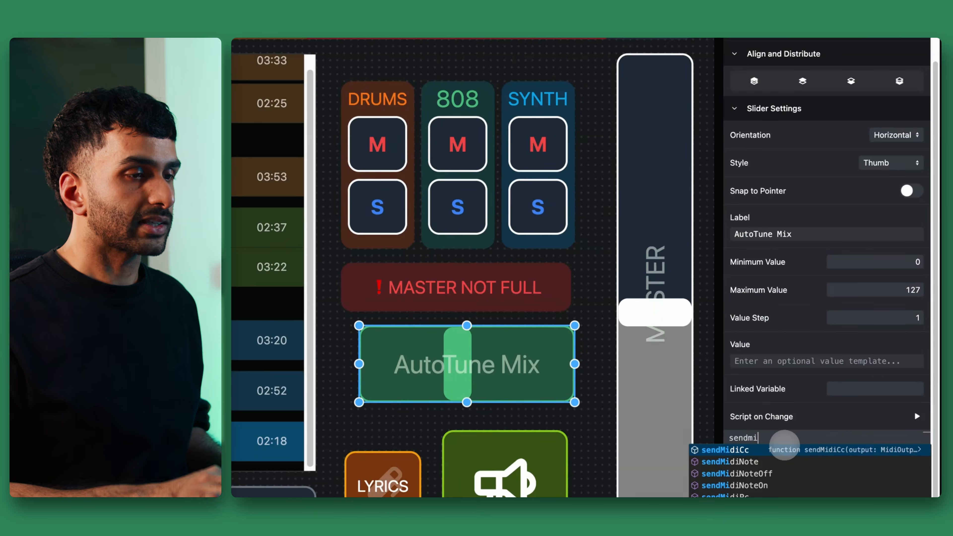
type("(\"IAC Bus 1\",")
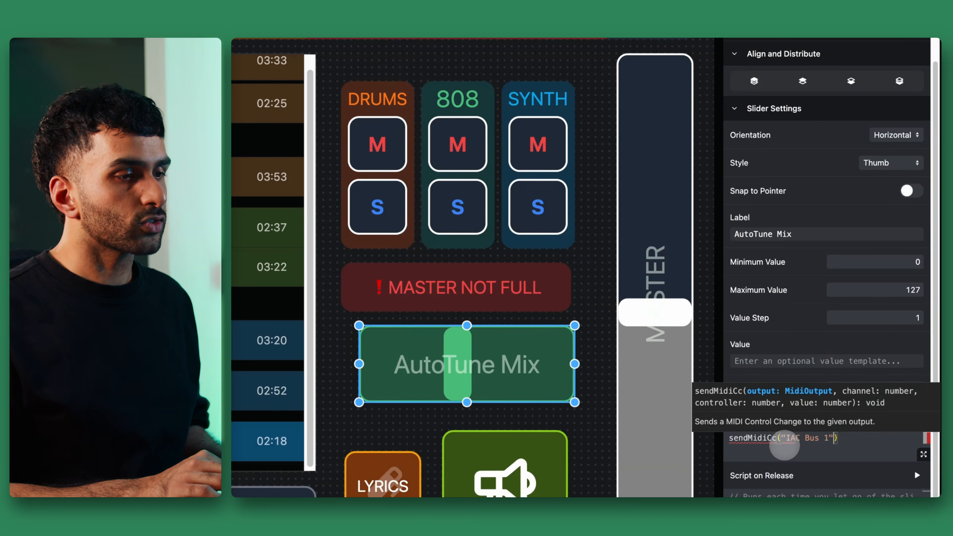
type("16,10")
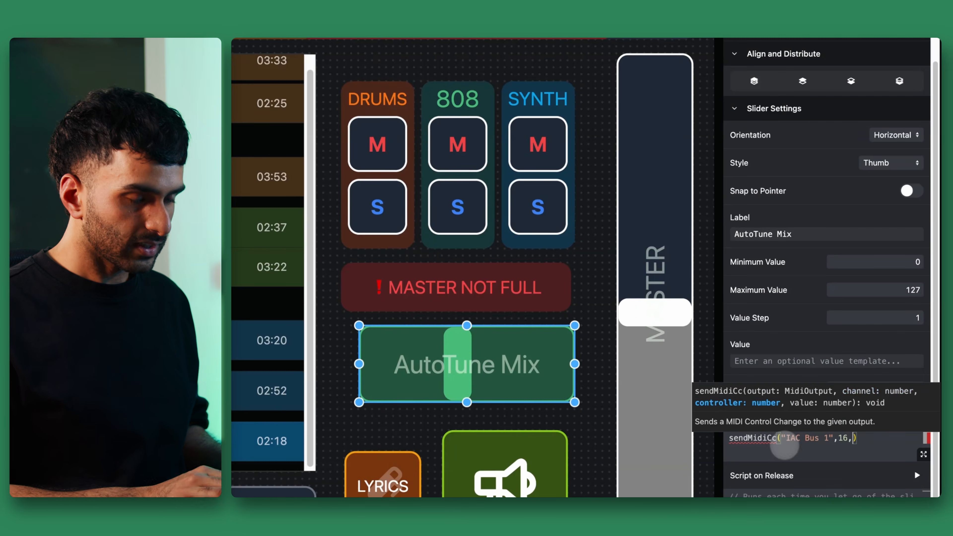
type("2")
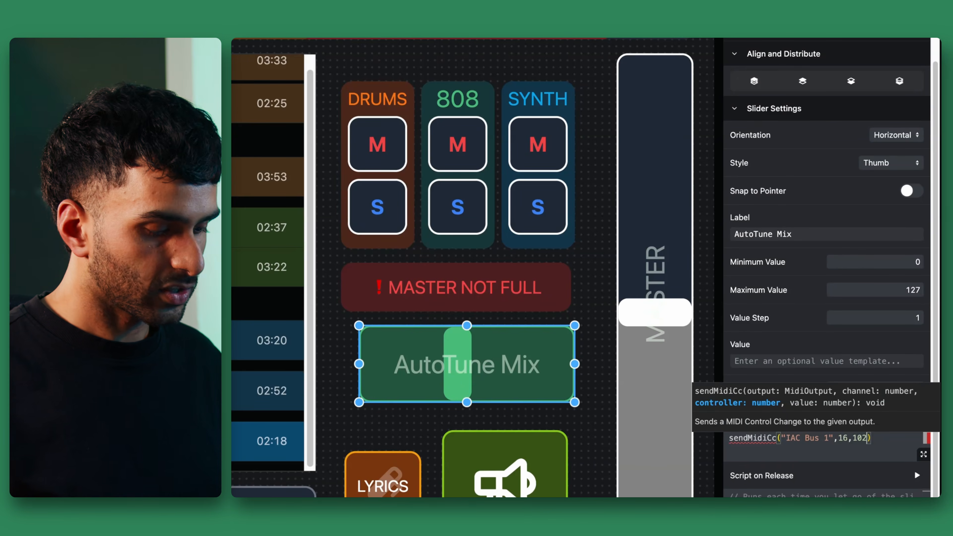
type(",value")
key("Tab")
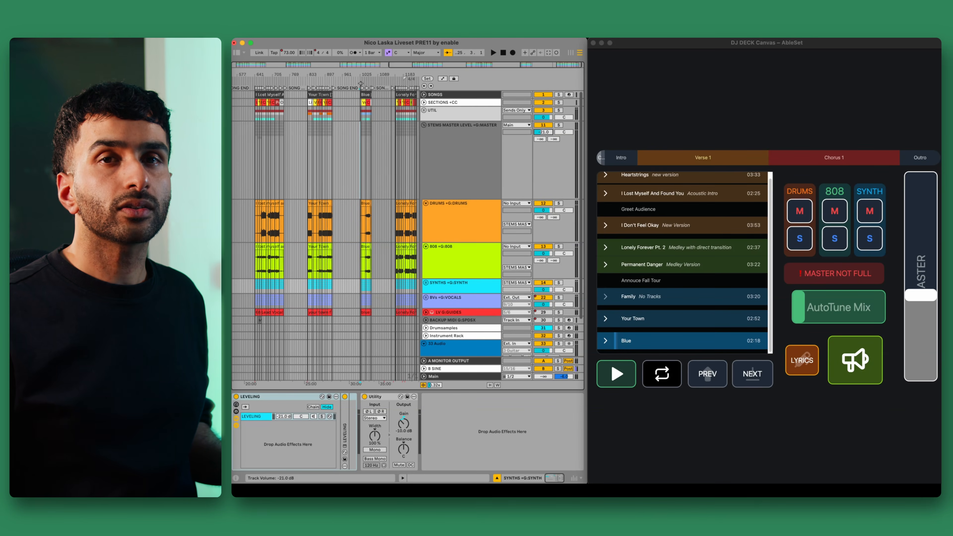
Step: Raise the STEMS MASTER track's volume in Ableton Live
left_click_drag(545, 132, 546, 127)
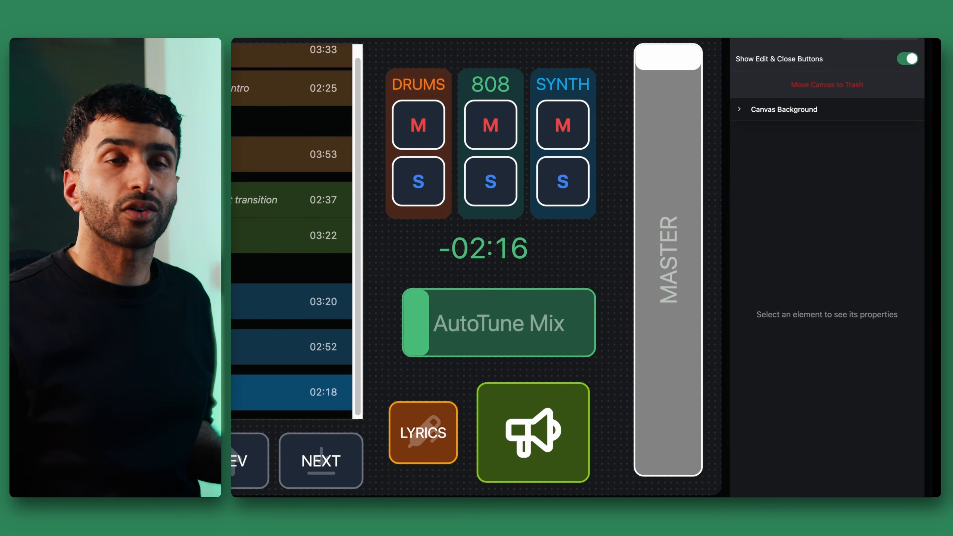
Step: Set the MASTER slider's Script on Release to sendOsc("/mixer/master/volume", 0.85); and test it by pulling the slider down and releasing
left_click(665, 218)
scroll(815, 319, "down", 5)
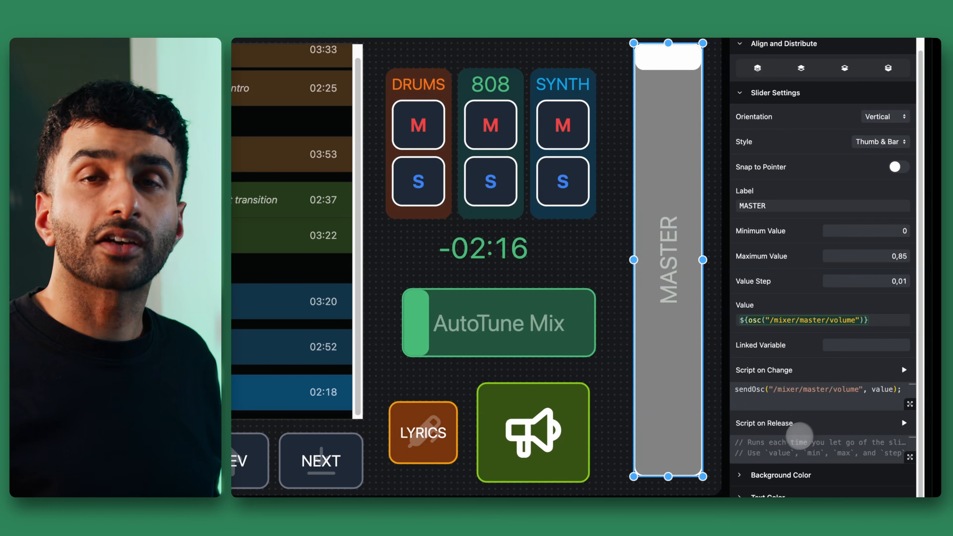
type("sendOsc(\"/mixer/master/volume\", 0.85);")
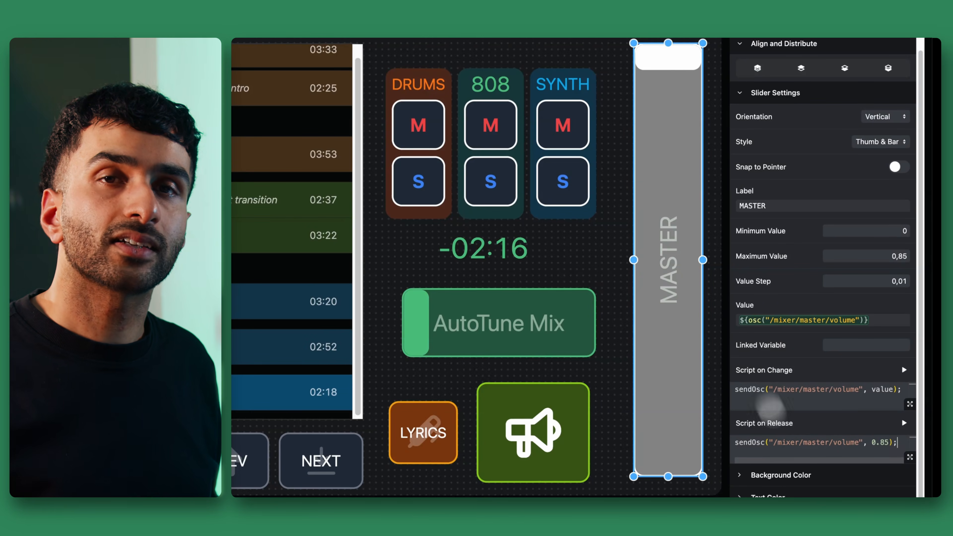
left_click_drag(670, 70, 682, 287)
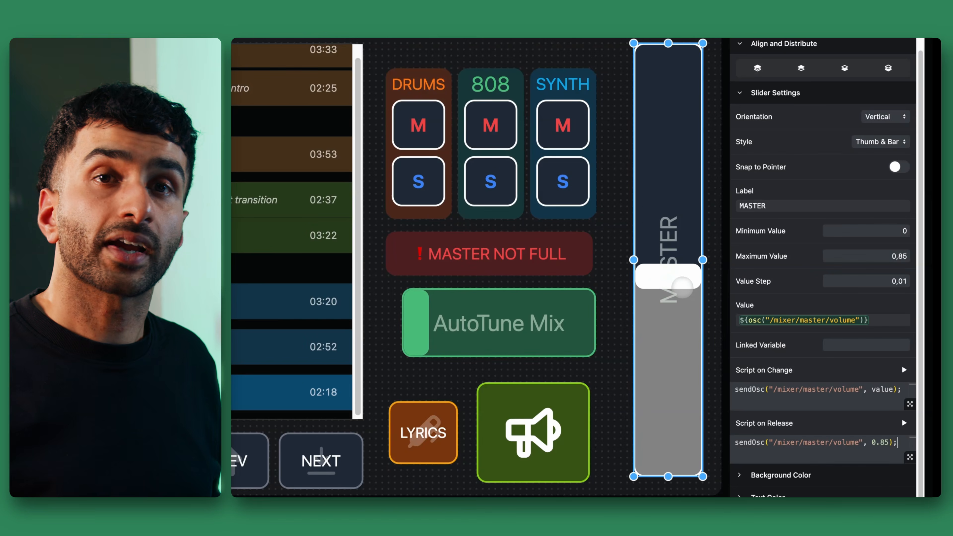
left_click_drag(659, 53, 662, 226)
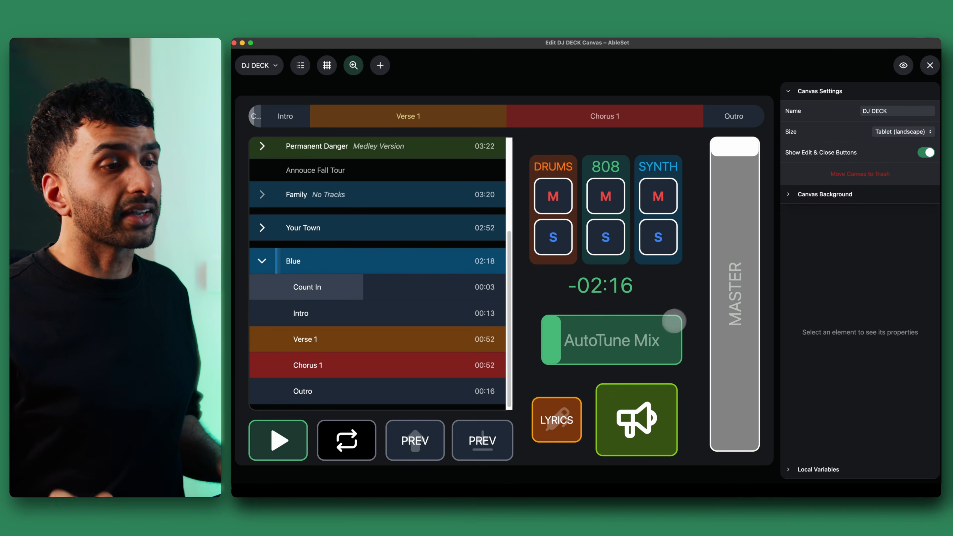
Step: Link the AutoTune Mix slider to the variable atmix
left_click(666, 326)
scroll(834, 318, "down", 4)
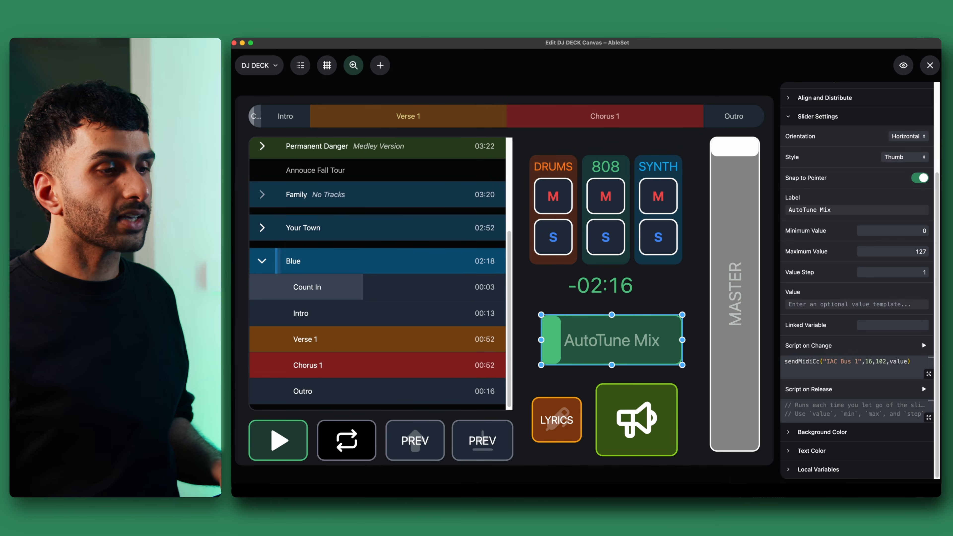
left_click(843, 321)
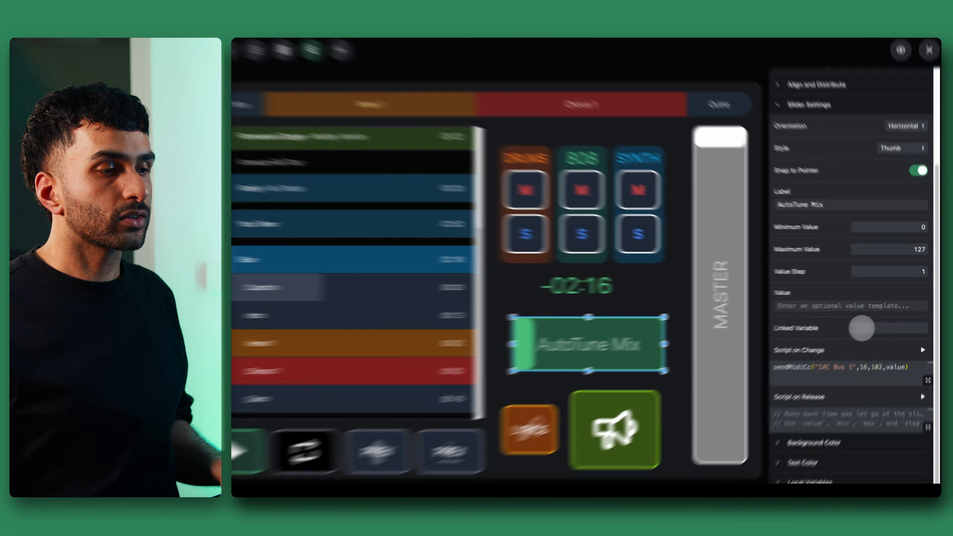
type("atmix")
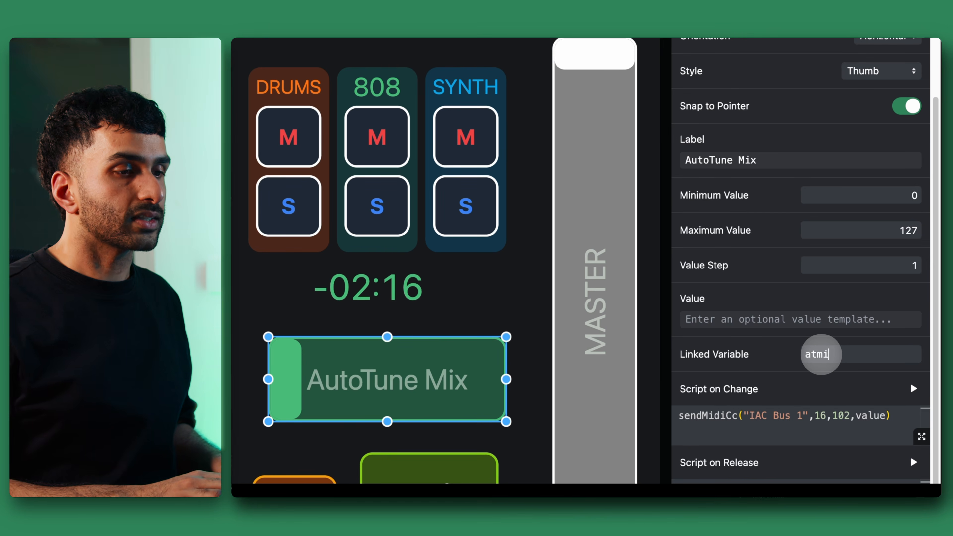
Step: Replace the AutoTune Mix label with AT ${Math.round(local("atmix") / 127 * 100)}% and move the thumb to test the percentage
left_click(790, 161)
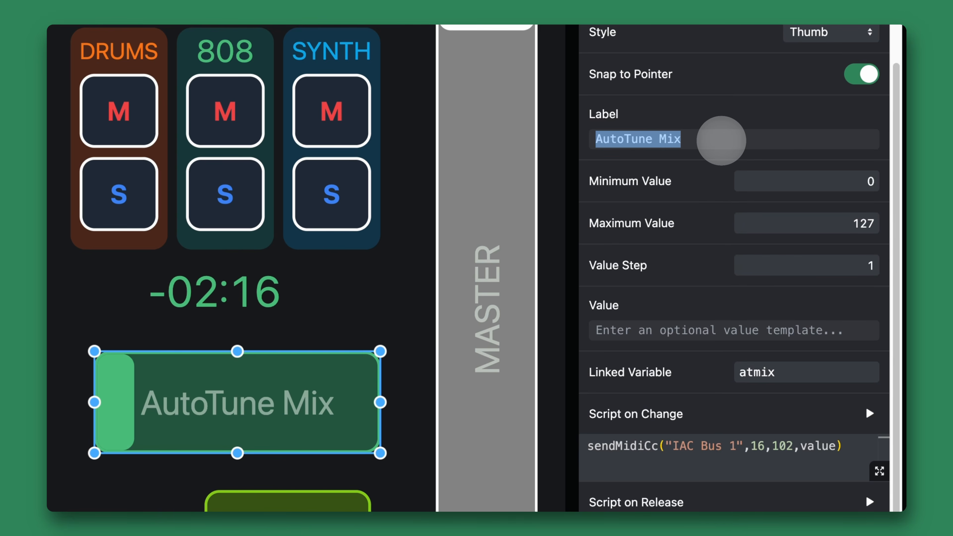
type("AT ${Math.round(local(\"atmix\") / 127 * 100)}%")
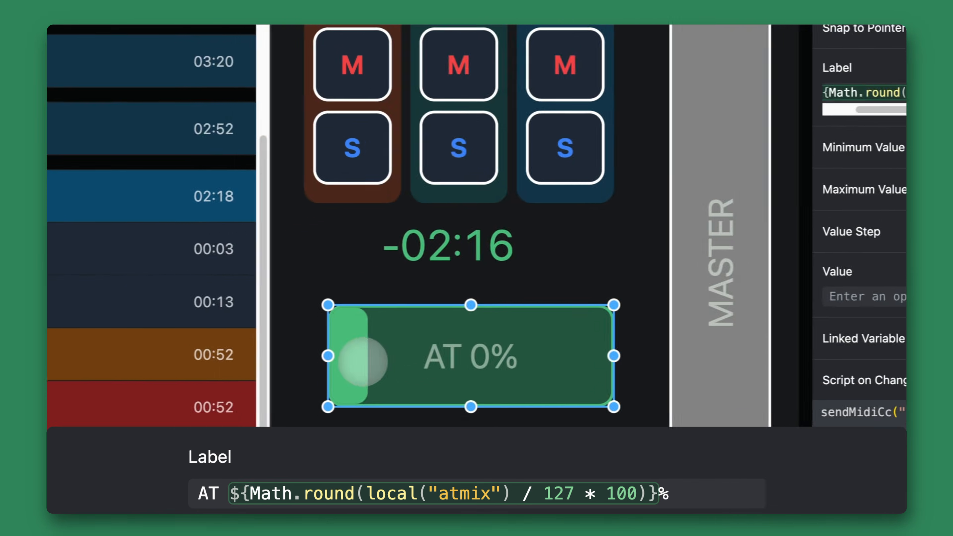
left_click_drag(349, 368, 324, 363)
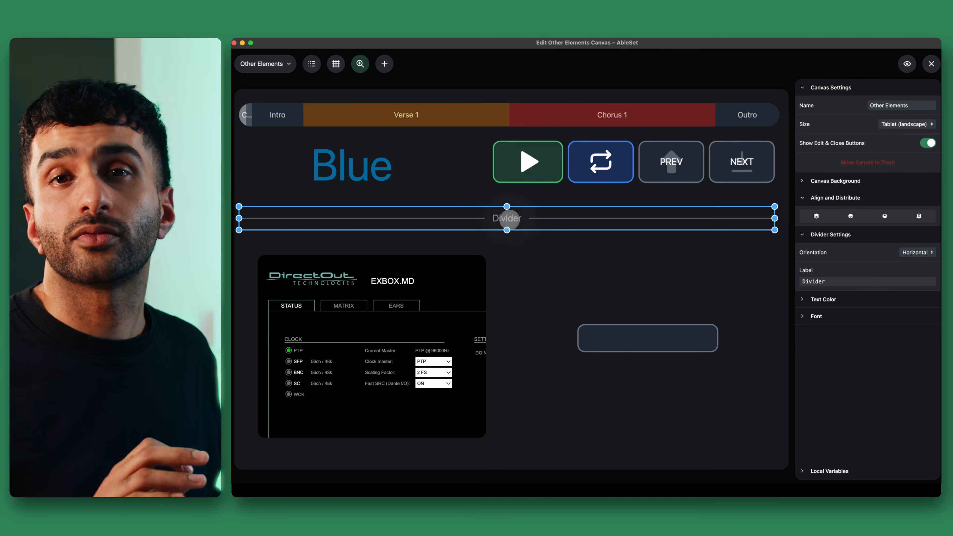
Step: Change the divider's label to "OTHER ELEMENTS" on the Other Elements canvas
type("Divider")
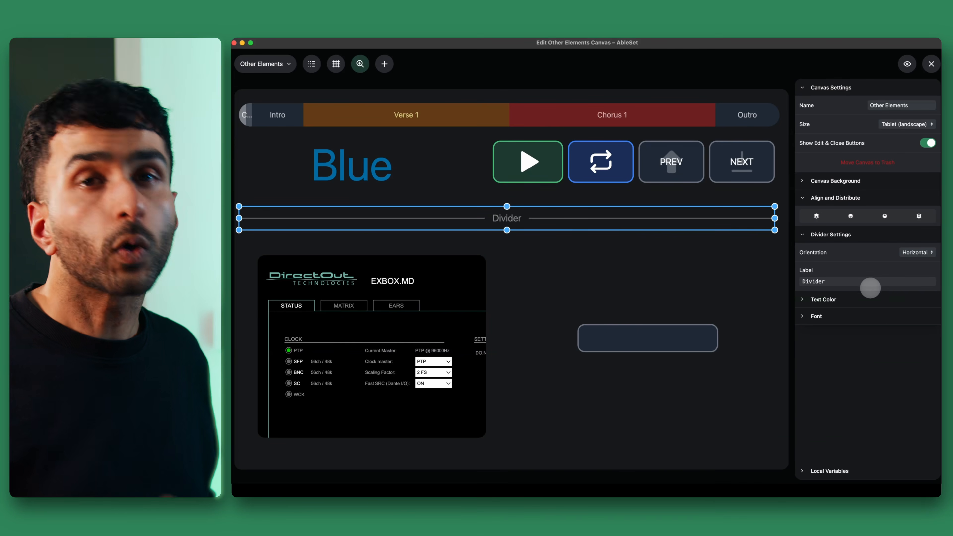
triple_click(871, 287)
type("OTHER ELEMENTS")
Step: Inspect the settings of the embedded web page and of the empty input field
left_click(657, 251)
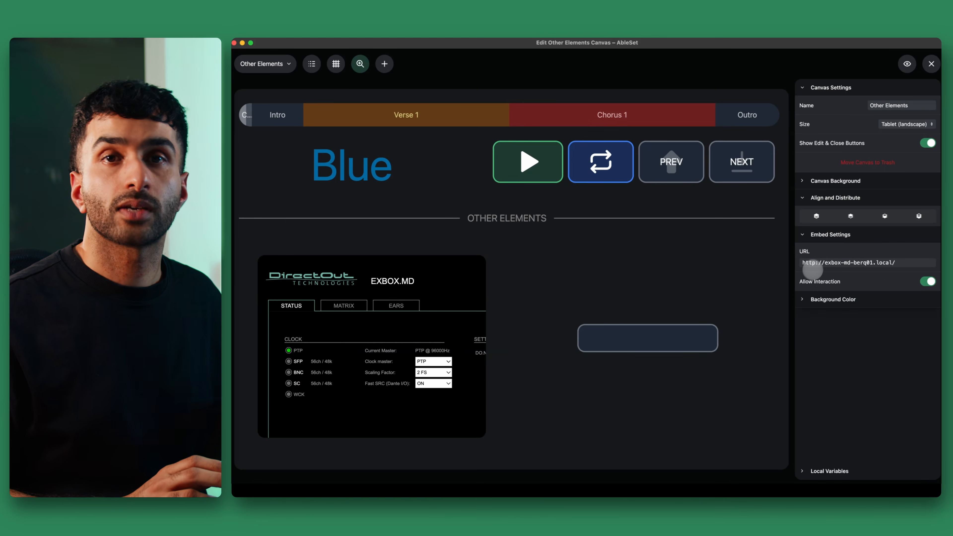
left_click(528, 287)
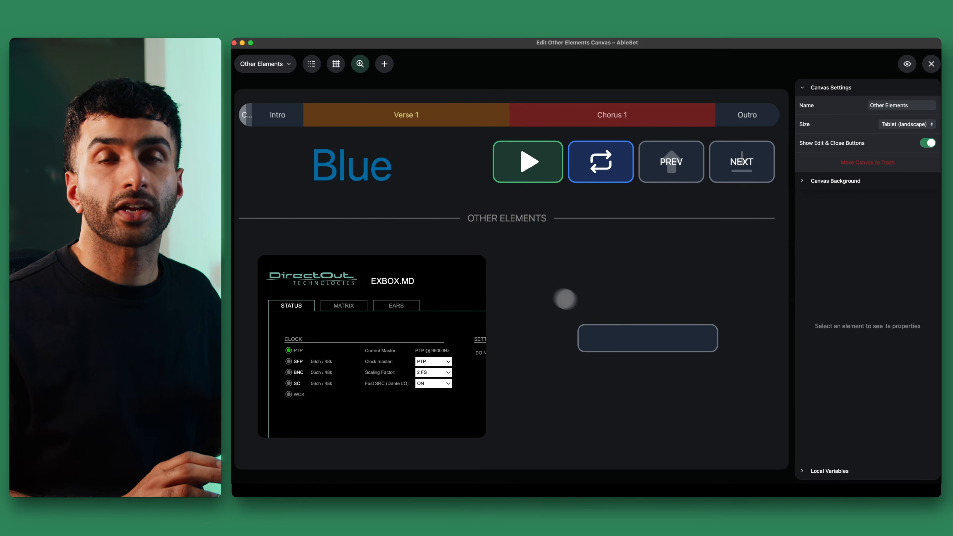
left_click(610, 330)
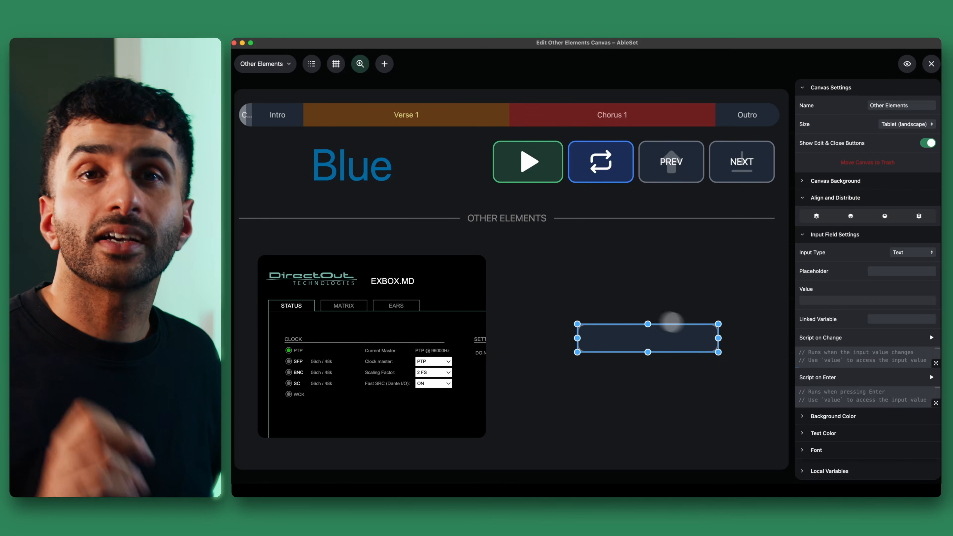